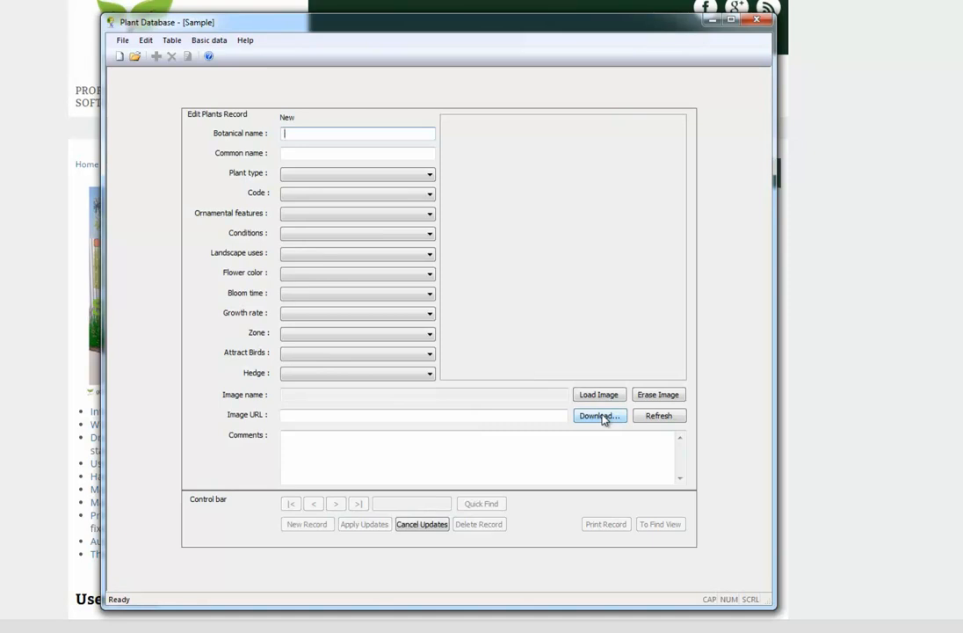
Load the Prunus picture from the SppDb folder into the new plant record, switching the file view to List
{"action": "left_click", "coordinate": [601, 397]}
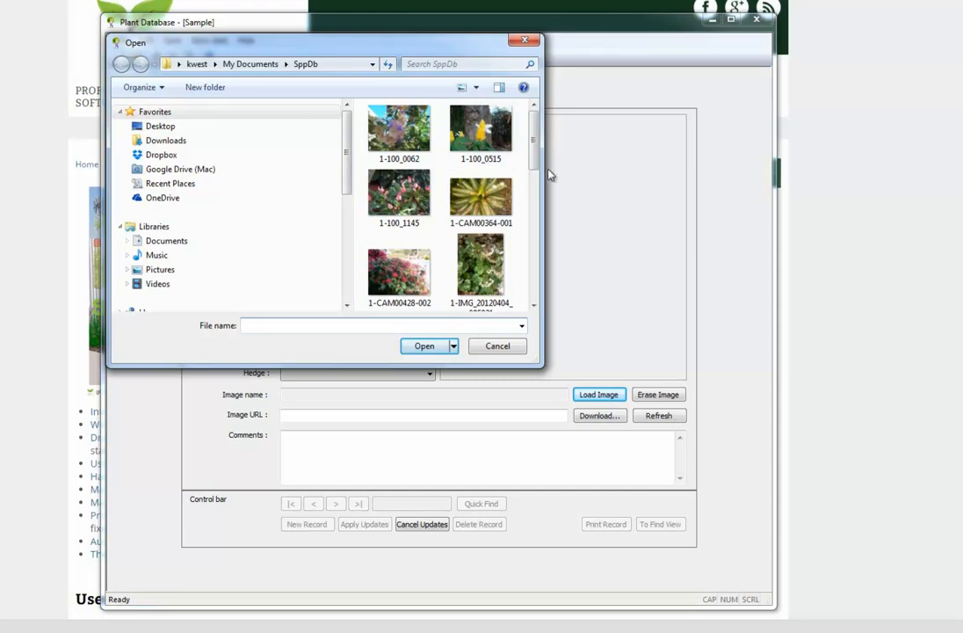
{"action": "left_click_drag", "start_coordinate": [534, 170], "coordinate": [525, 325]}
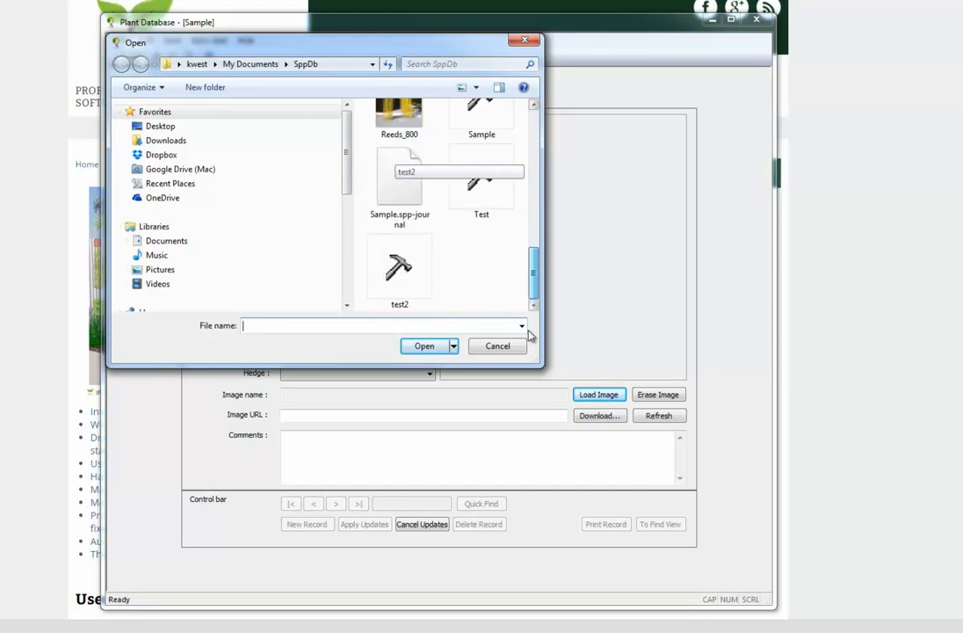
{"action": "left_click", "coordinate": [475, 87]}
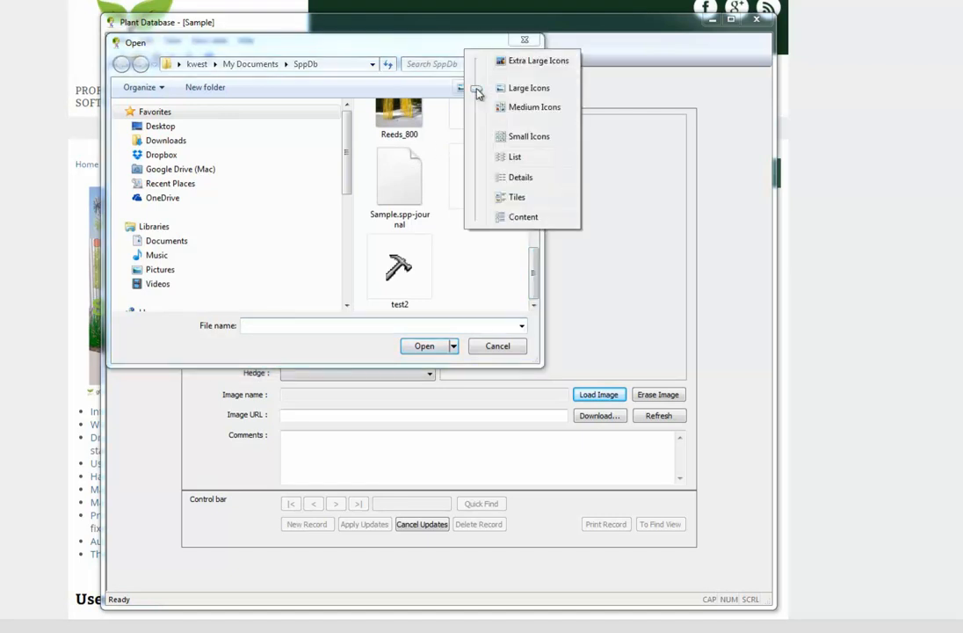
{"action": "left_click", "coordinate": [517, 157]}
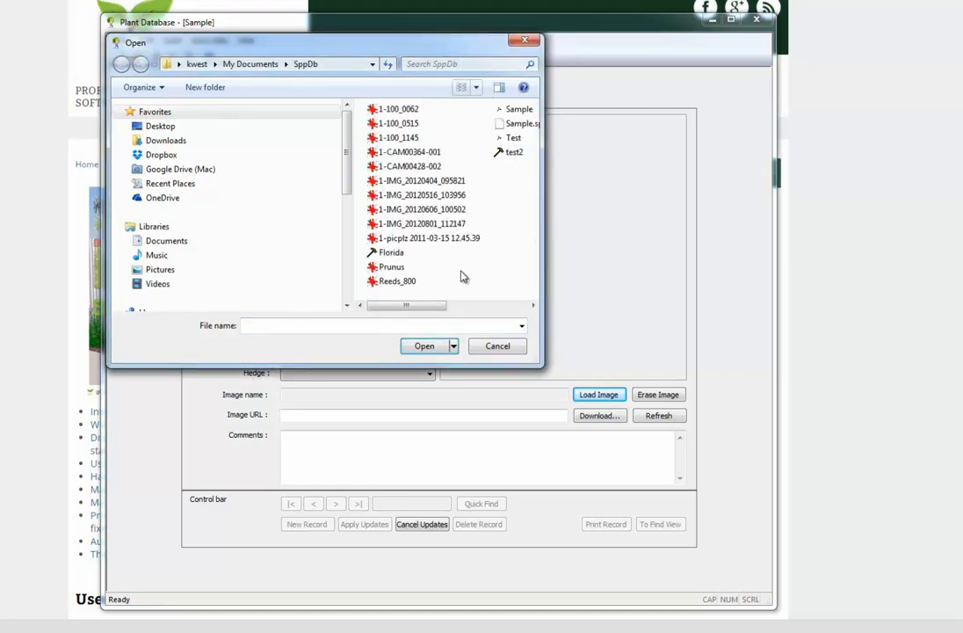
{"action": "left_click", "coordinate": [383, 268]}
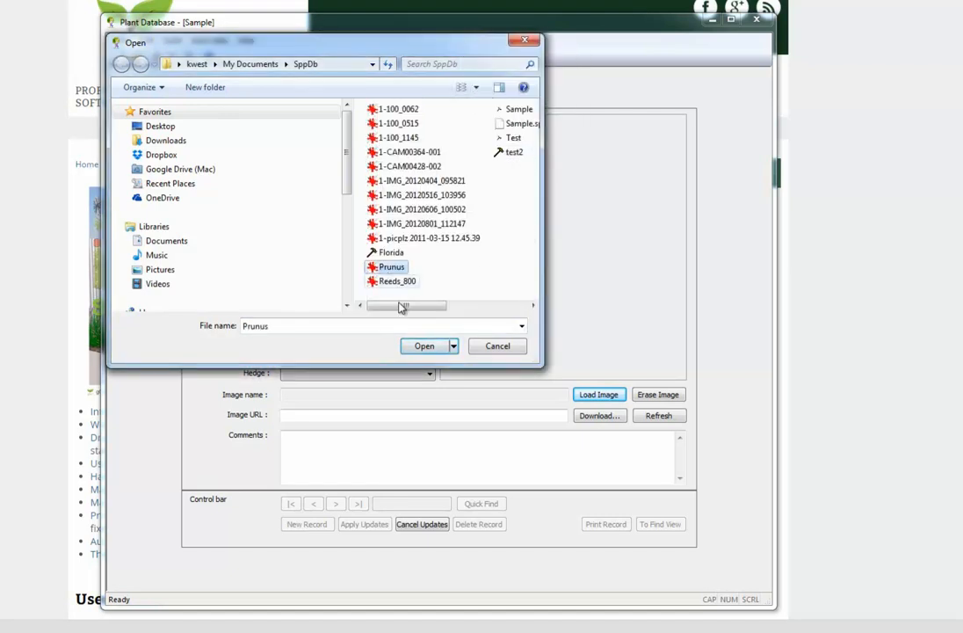
{"action": "left_click", "coordinate": [424, 346]}
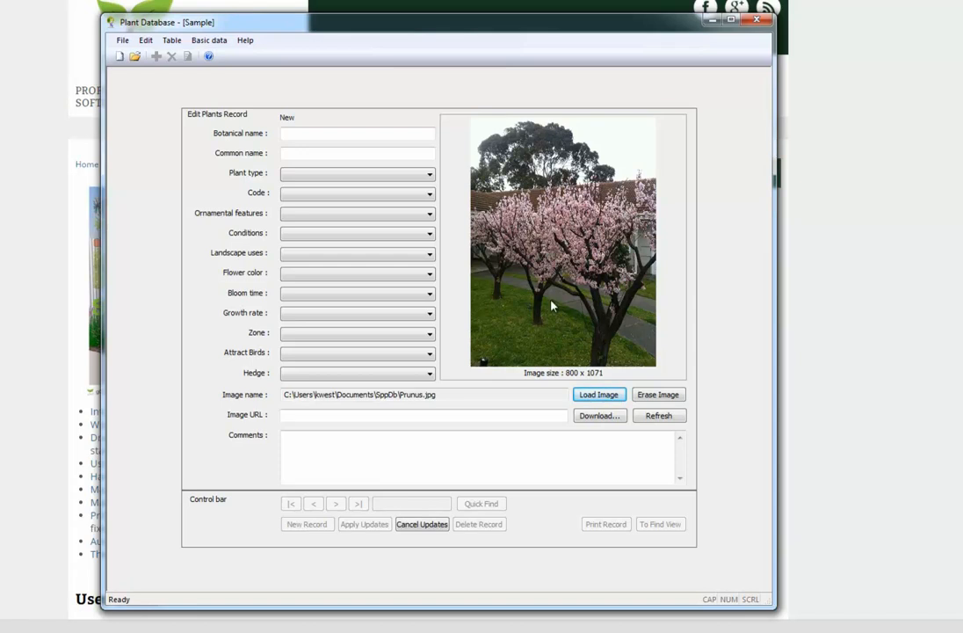
Enter the botanical name Prunus nigra and common name Prunus, and set the plant type to Shrub: Large
{"action": "left_click", "coordinate": [300, 133]}
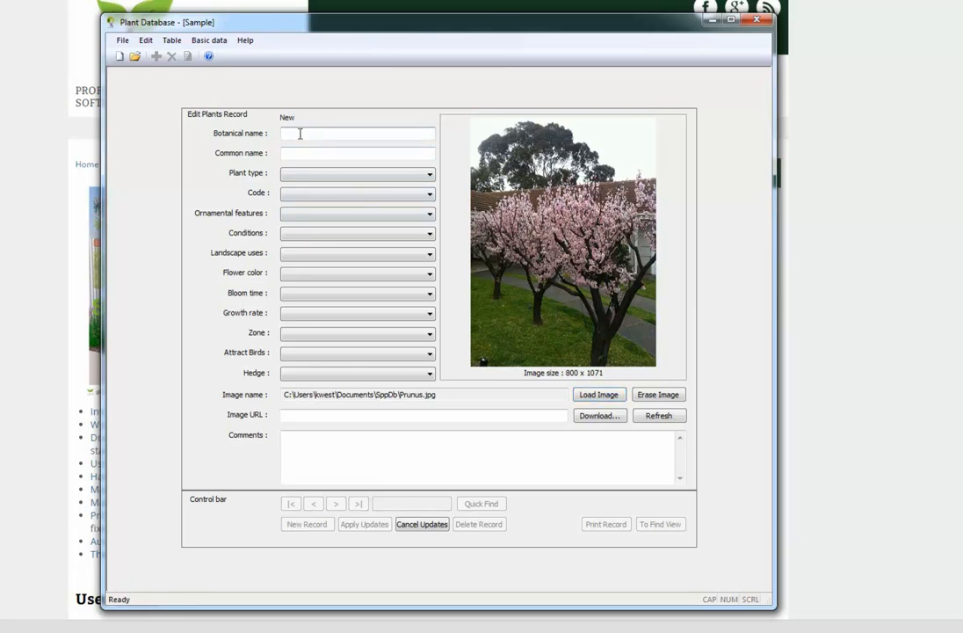
{"action": "type", "text": "Prunus nigra"}
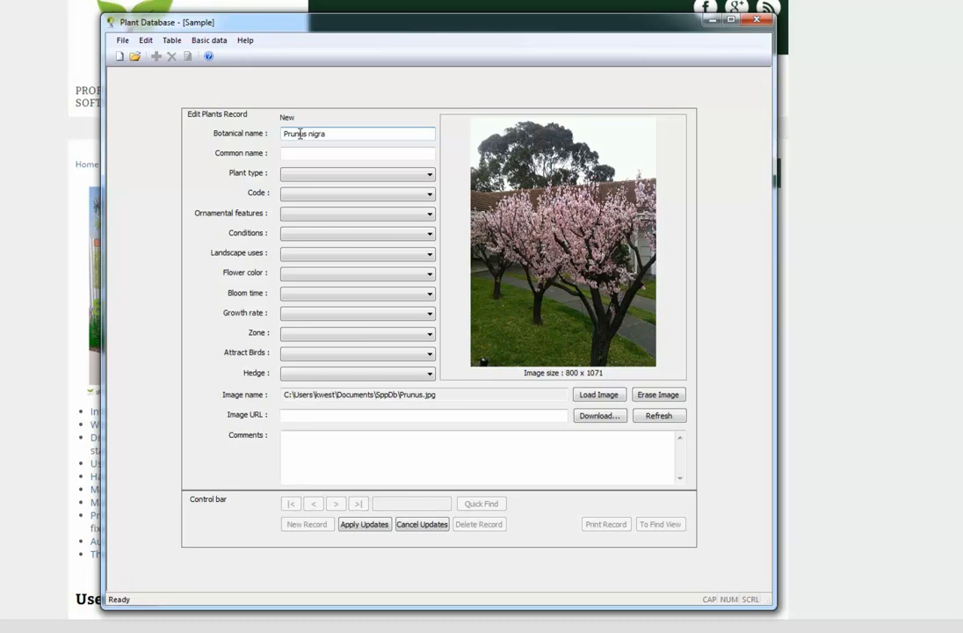
{"action": "left_click", "coordinate": [319, 154]}
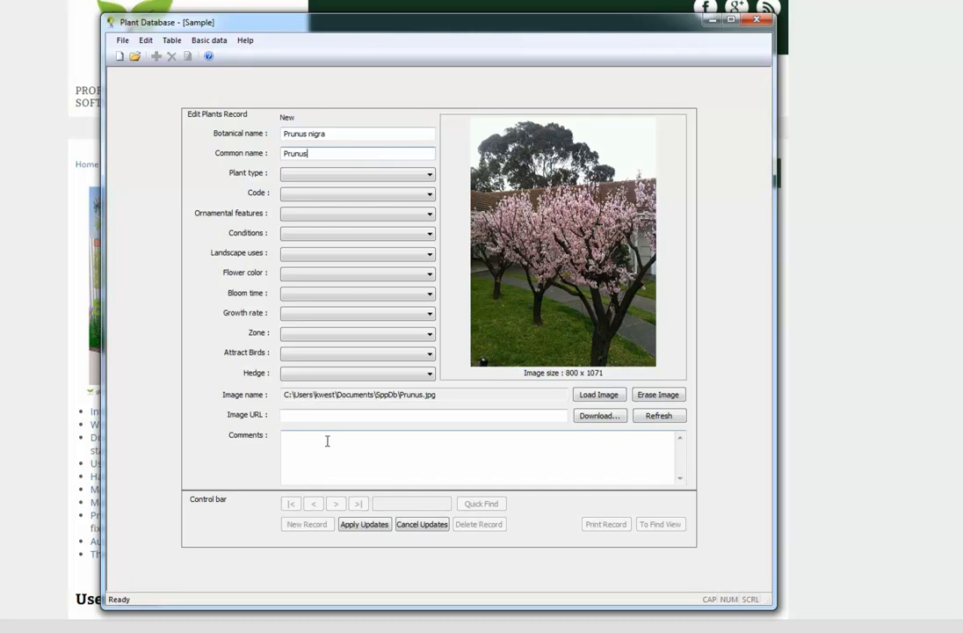
{"action": "left_click", "coordinate": [430, 175]}
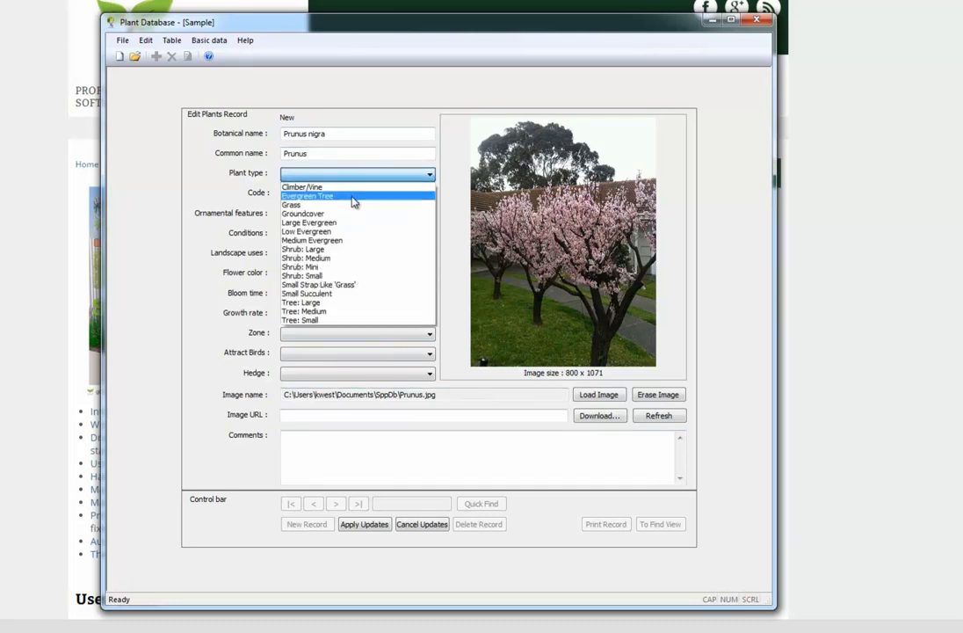
{"action": "left_click", "coordinate": [322, 250]}
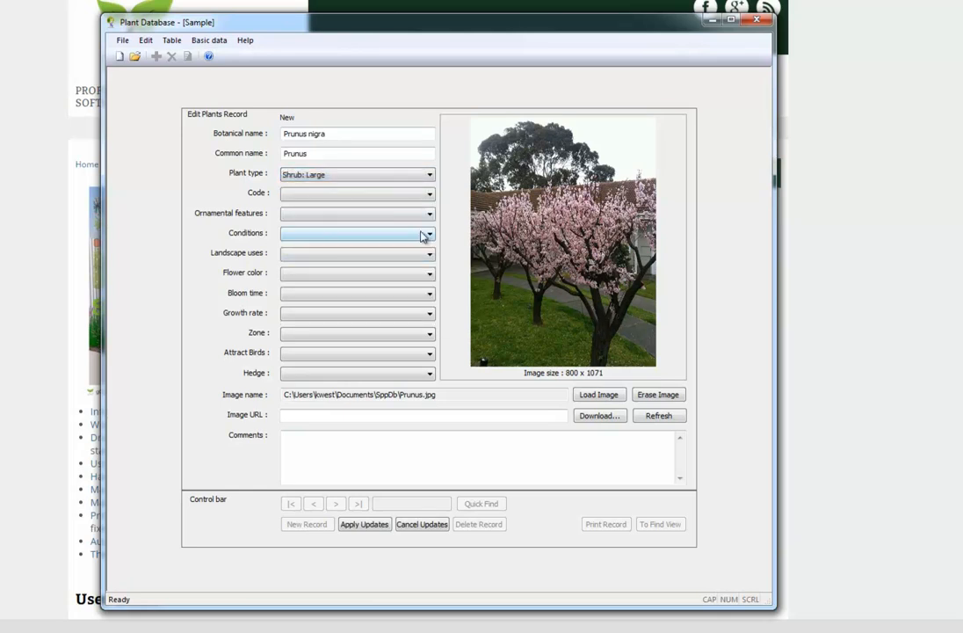
{"action": "left_click", "coordinate": [430, 193]}
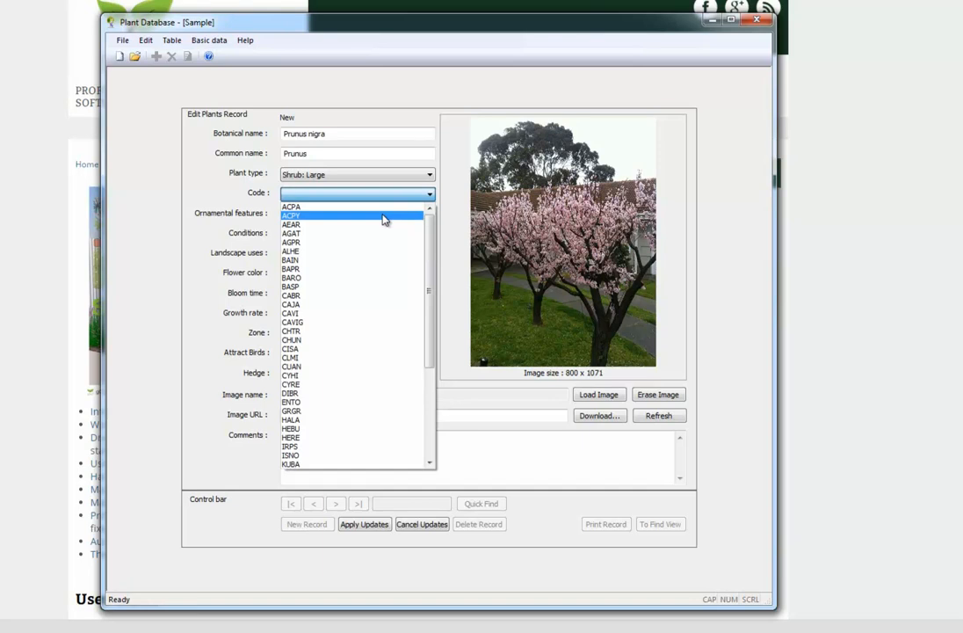
{"action": "left_click", "coordinate": [224, 191]}
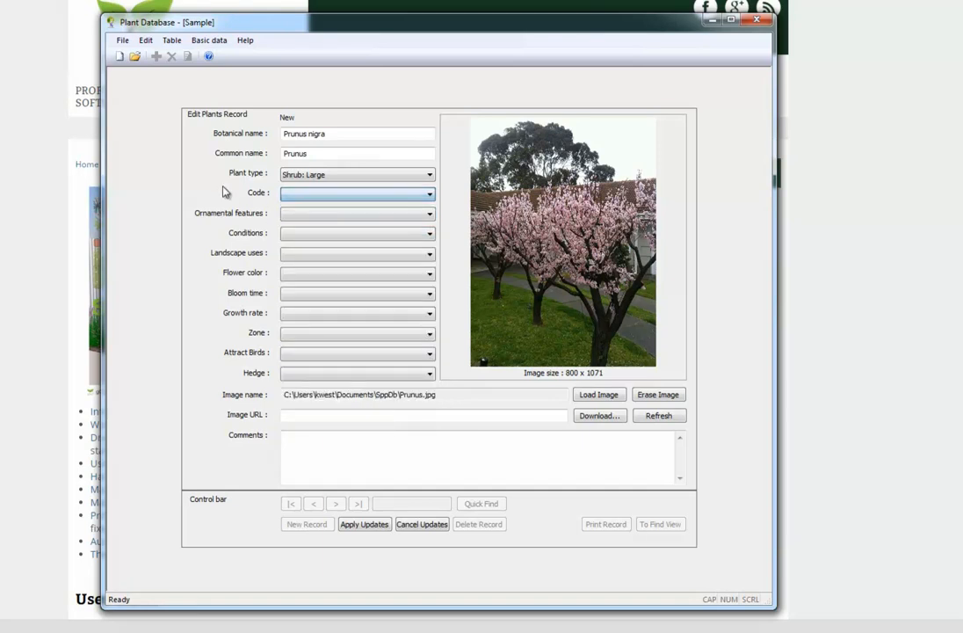
{"action": "left_click", "coordinate": [299, 195]}
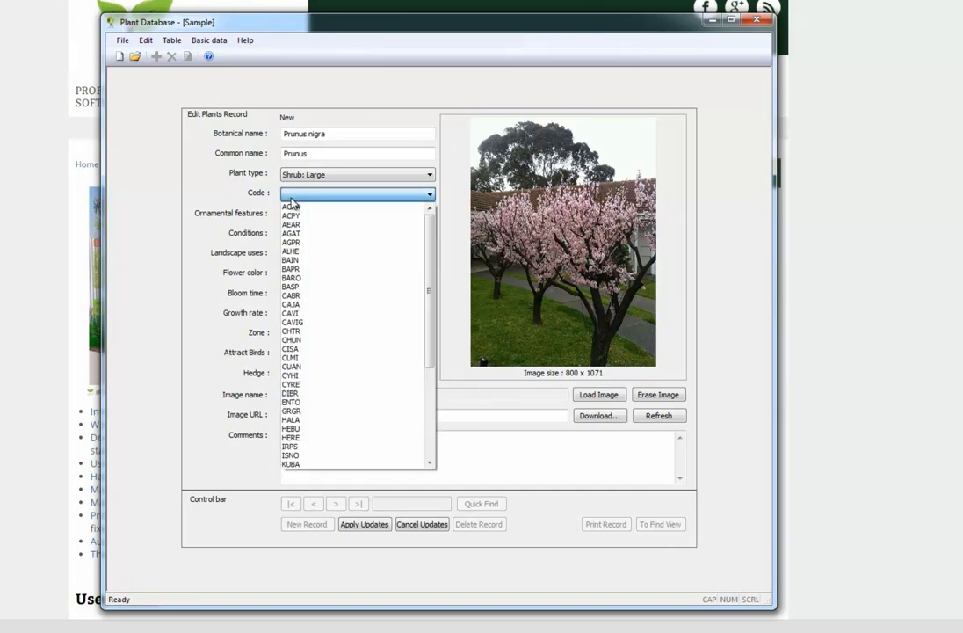
{"action": "left_click", "coordinate": [291, 196]}
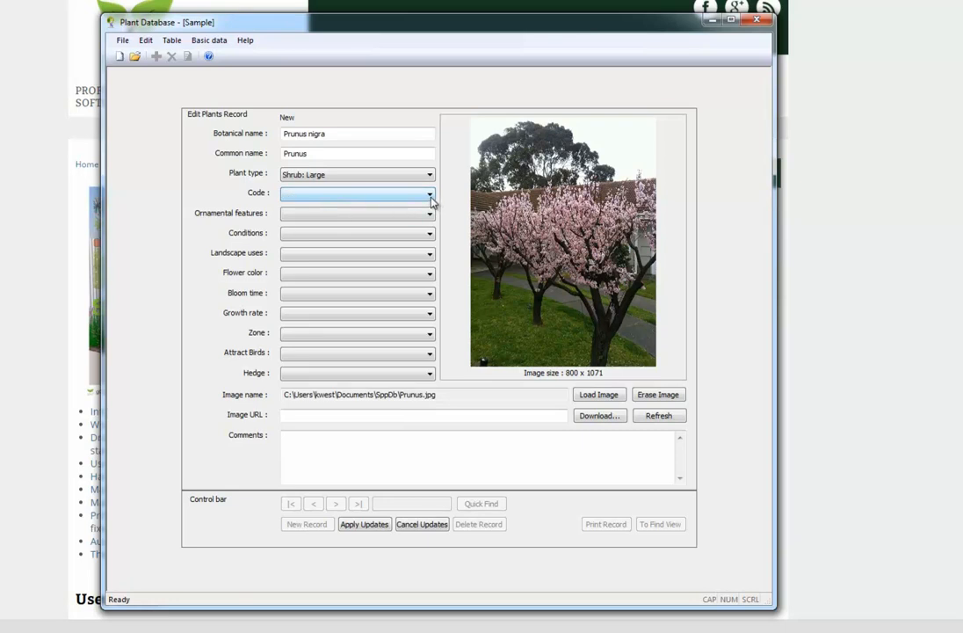
Add a new item PRNI to the basic data for Code and close the editor
{"action": "left_click", "coordinate": [205, 44]}
{"action": "left_click", "coordinate": [220, 71]}
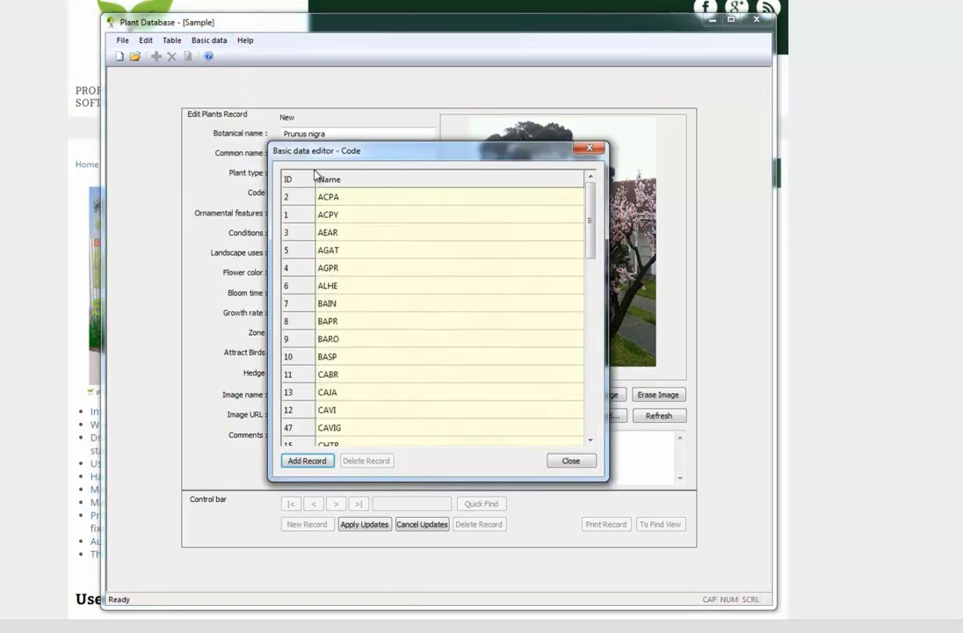
{"action": "left_click", "coordinate": [305, 466]}
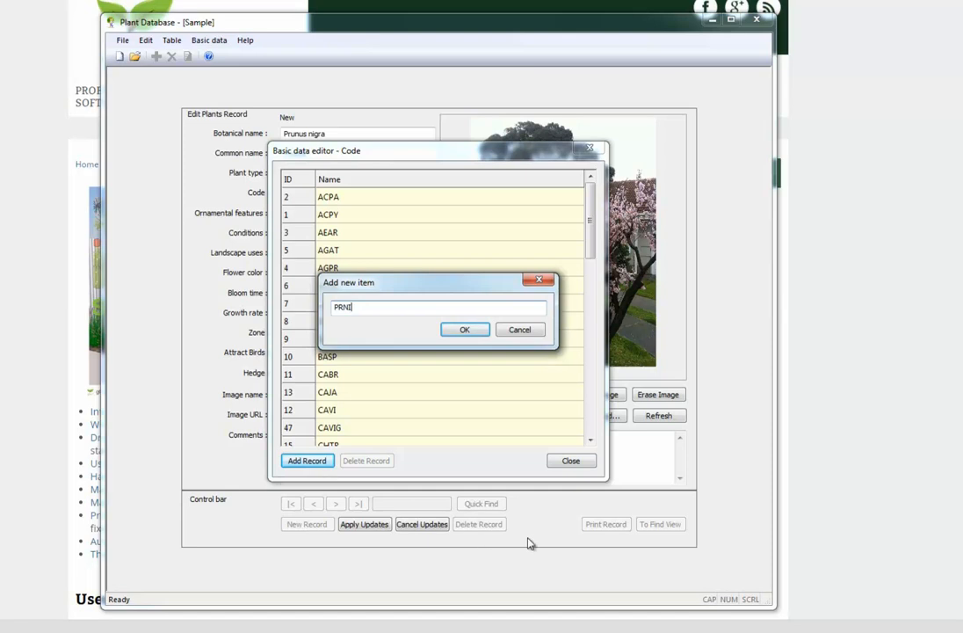
{"action": "left_click", "coordinate": [473, 334]}
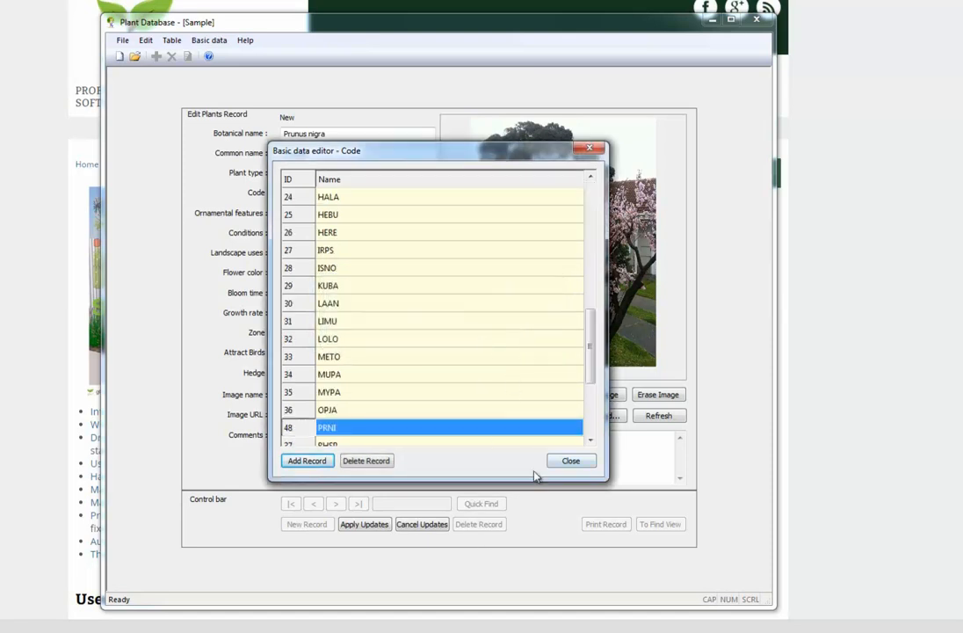
{"action": "left_click", "coordinate": [566, 462]}
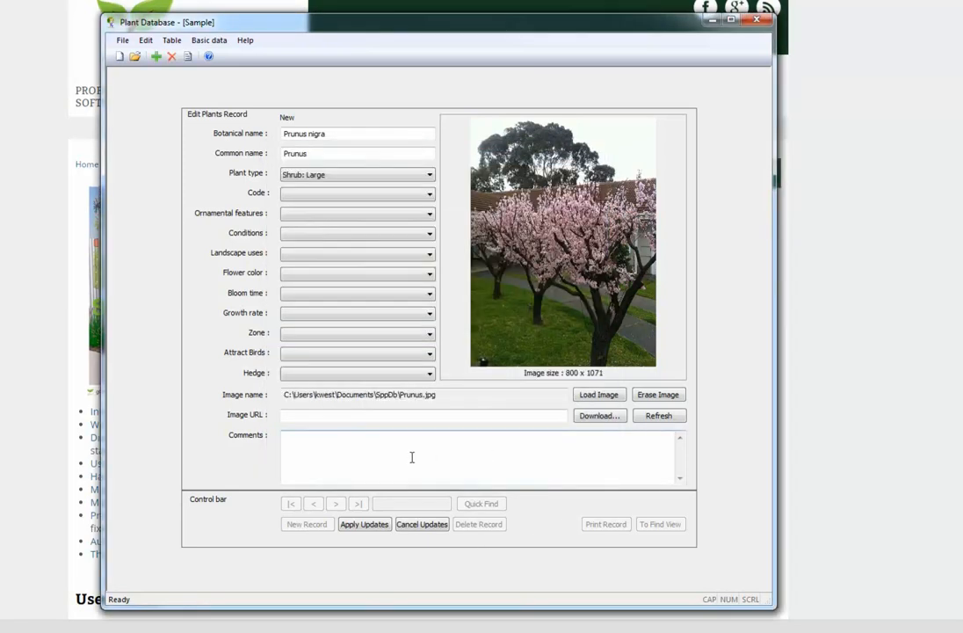
Set the new plant record's Code to PRNI
{"action": "left_click", "coordinate": [428, 194]}
{"action": "left_click_drag", "start_coordinate": [431, 282], "coordinate": [432, 390]}
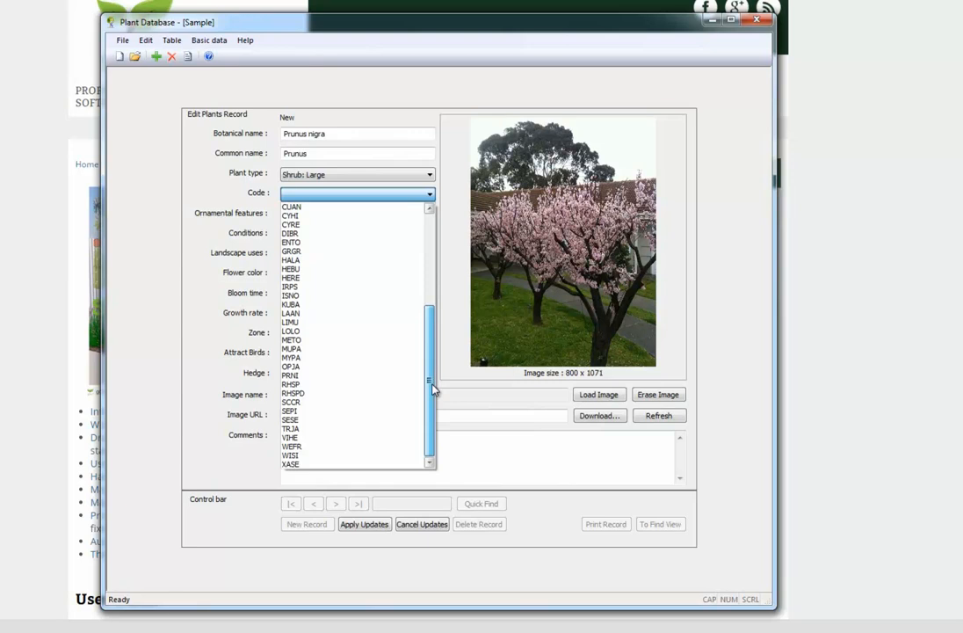
{"action": "left_click", "coordinate": [312, 375]}
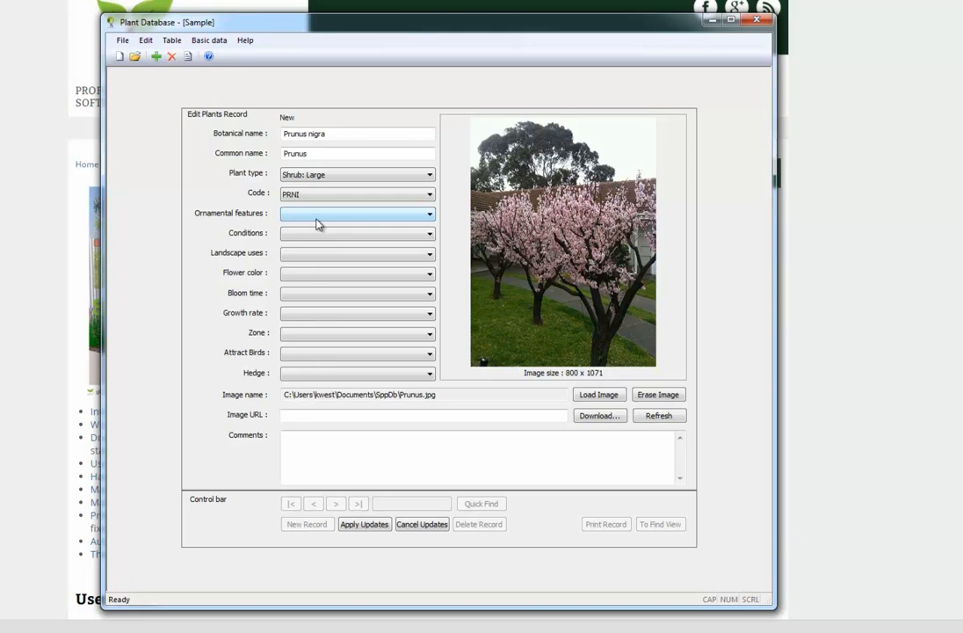
Set ornamental features to Prominent Flowers, conditions to Full Sun and landscape uses to Specimen Plant
{"action": "left_click", "coordinate": [430, 216]}
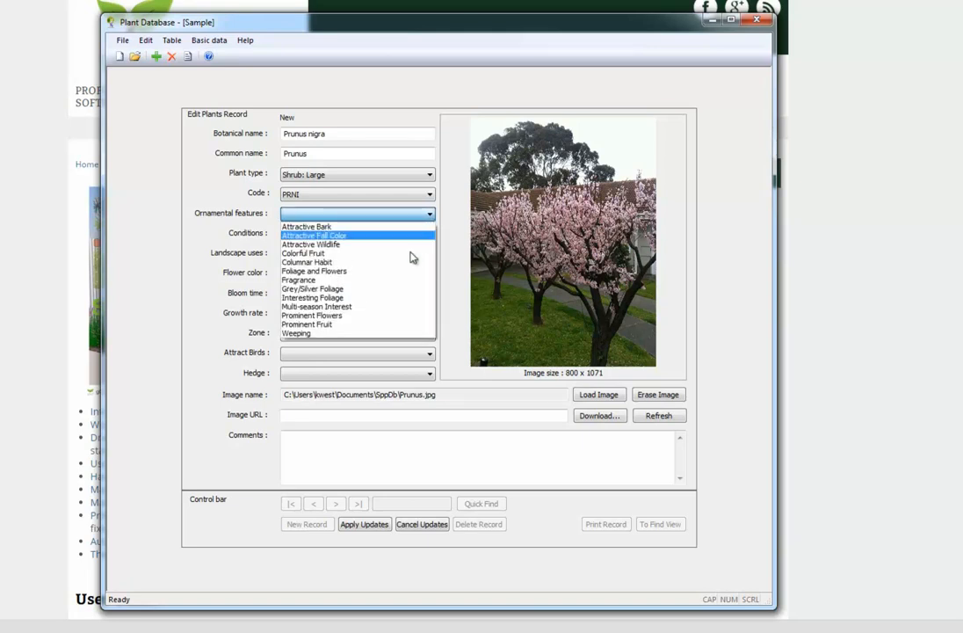
{"action": "left_click", "coordinate": [335, 317]}
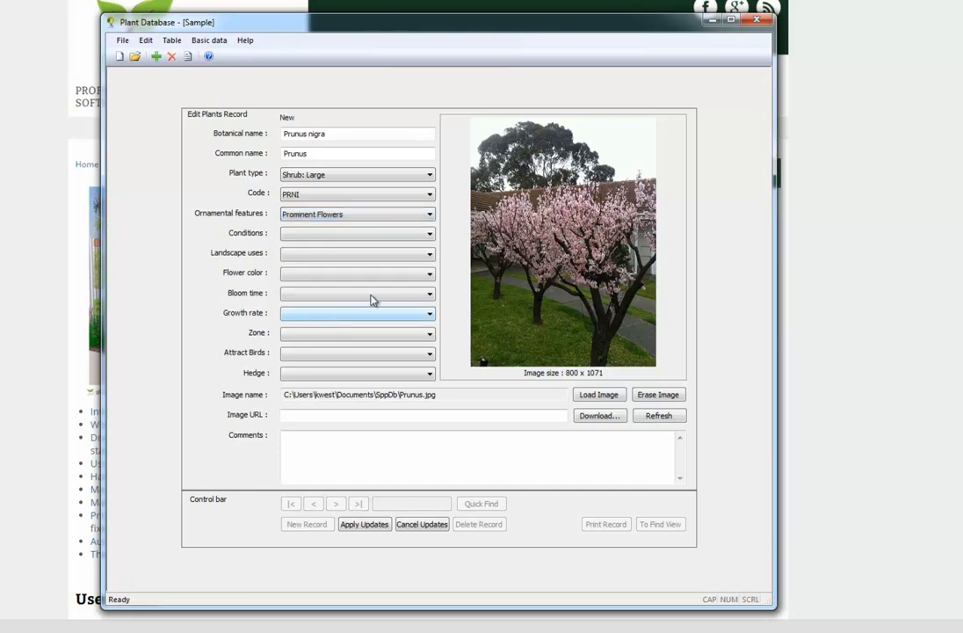
{"action": "left_click", "coordinate": [430, 234]}
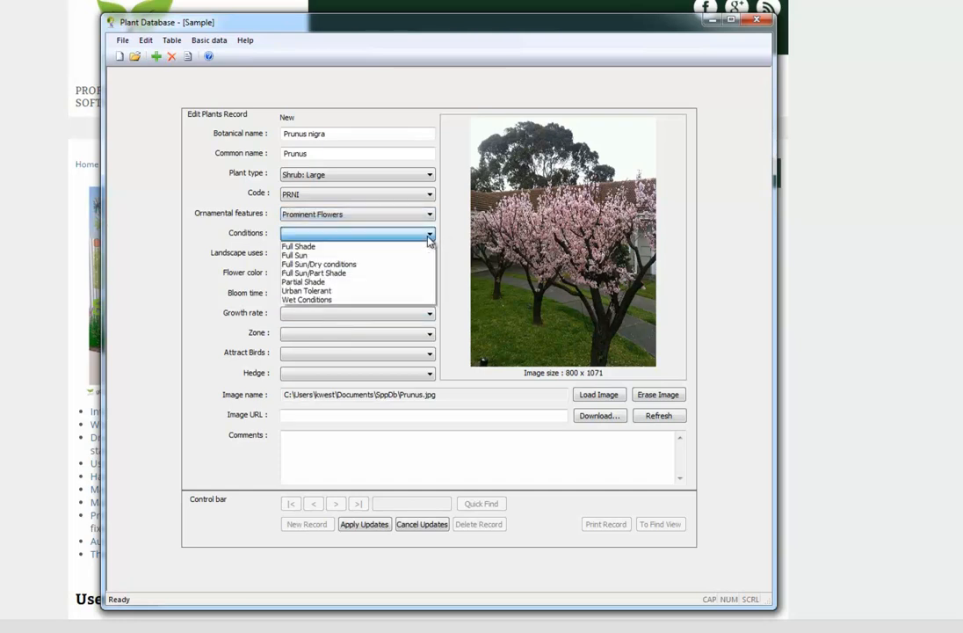
{"action": "left_click", "coordinate": [334, 255]}
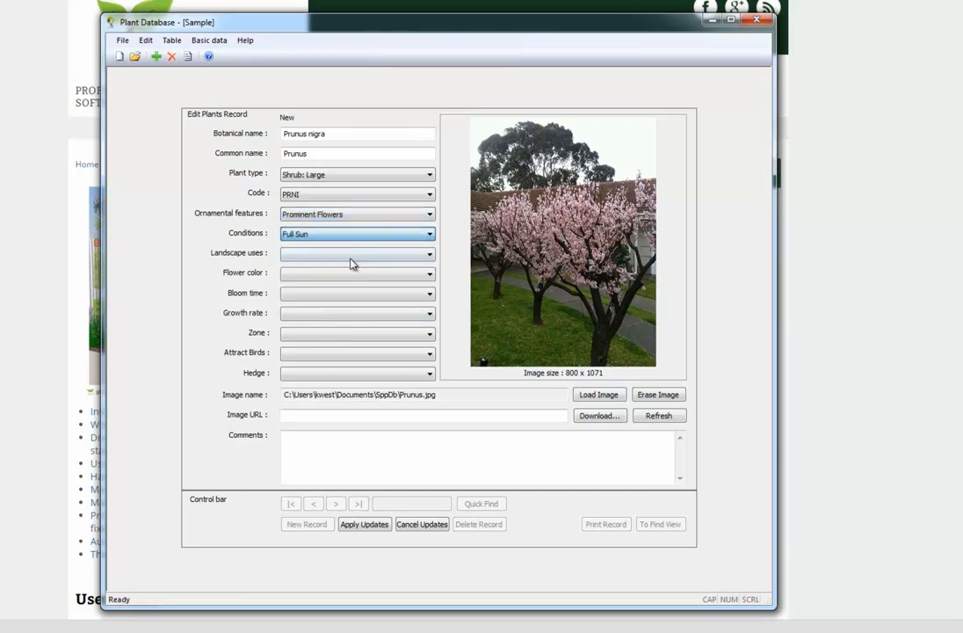
{"action": "left_click", "coordinate": [429, 256]}
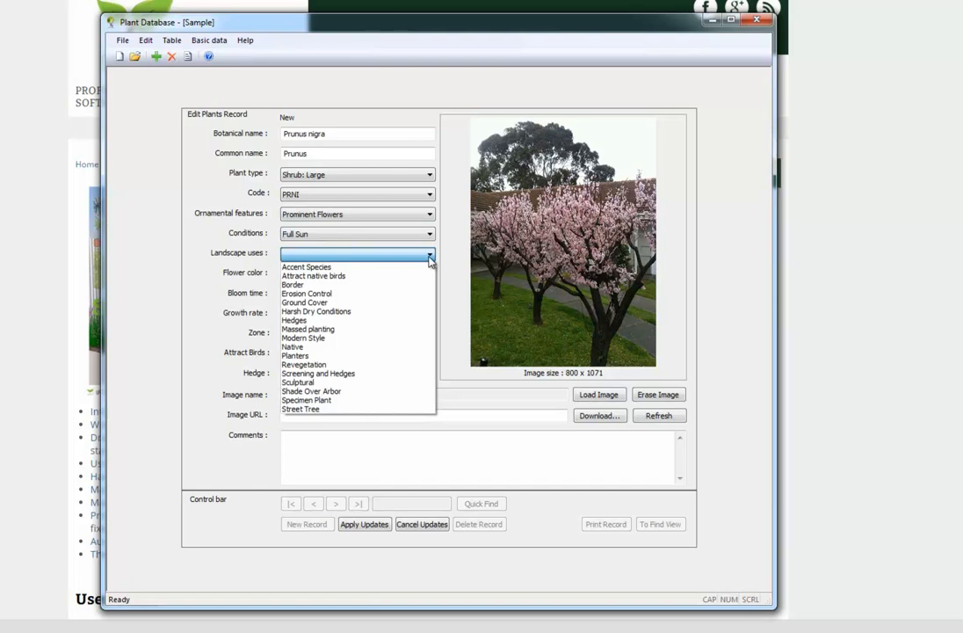
{"action": "left_click", "coordinate": [343, 402]}
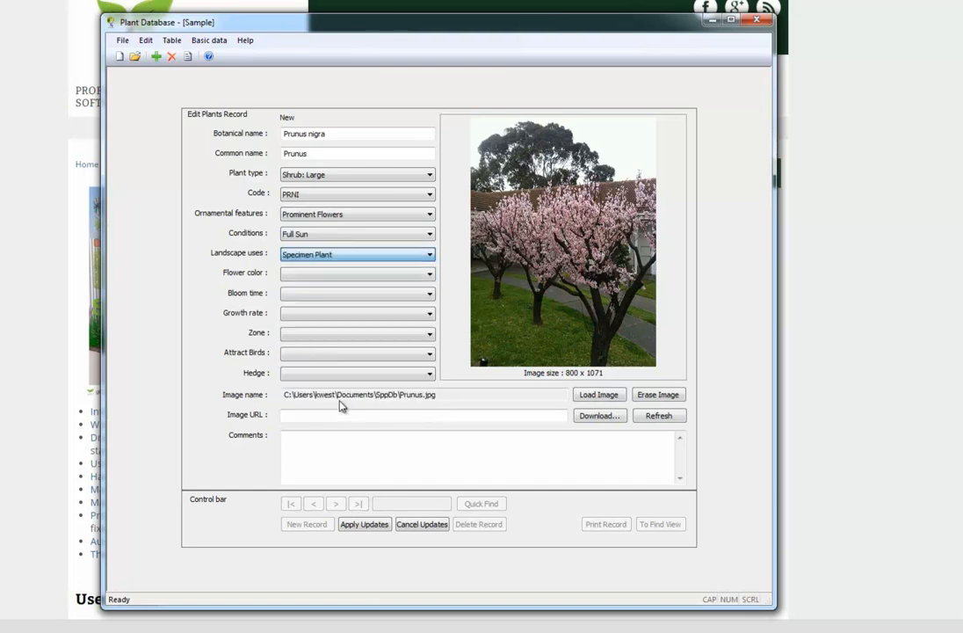
Add Pink to the basic data for Flower Color and assign it as the record's flower color
{"action": "left_click", "coordinate": [429, 273]}
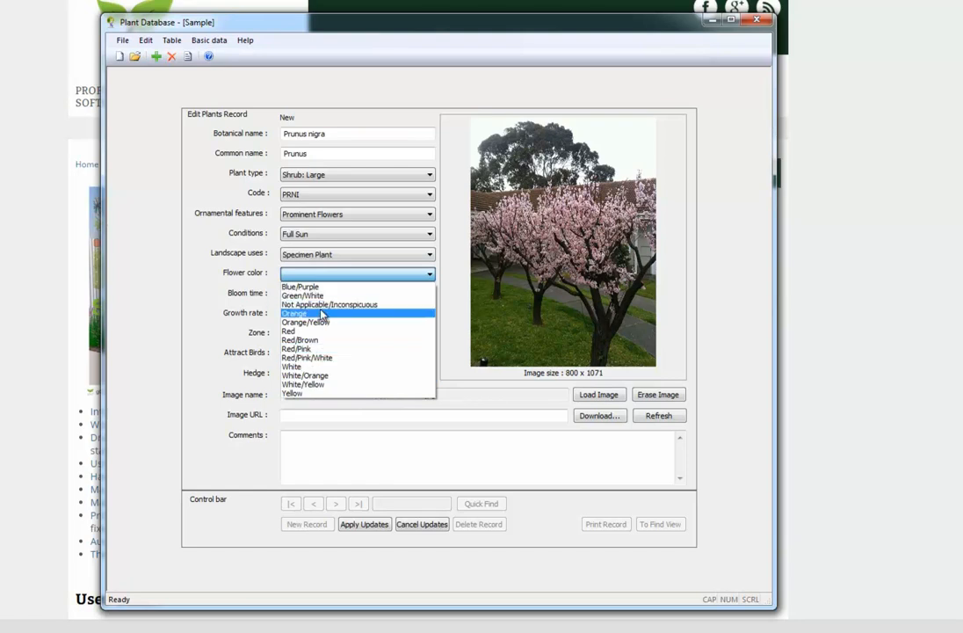
{"action": "left_click", "coordinate": [222, 278]}
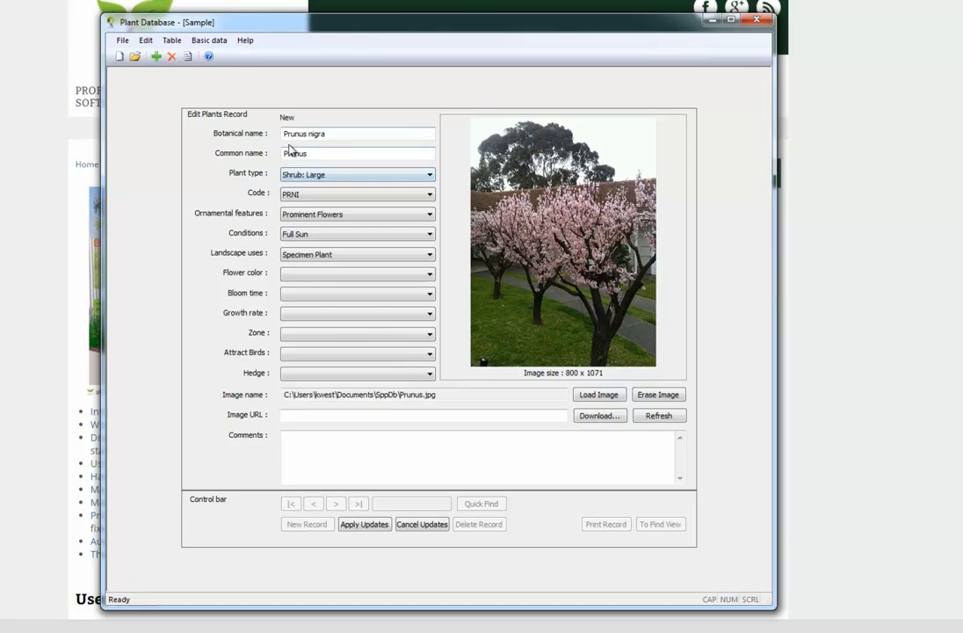
{"action": "left_click", "coordinate": [212, 43]}
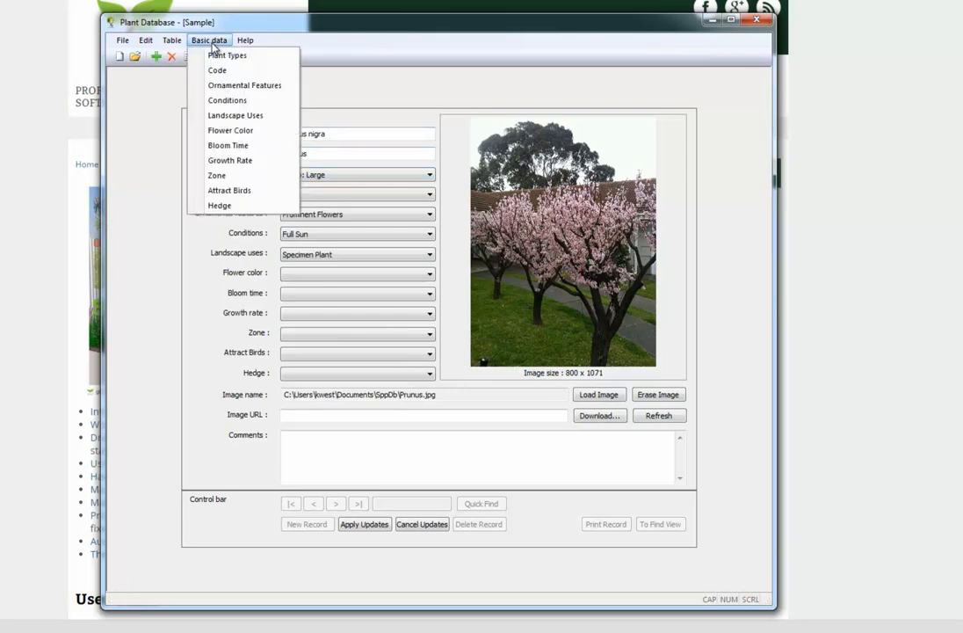
{"action": "left_click", "coordinate": [268, 132]}
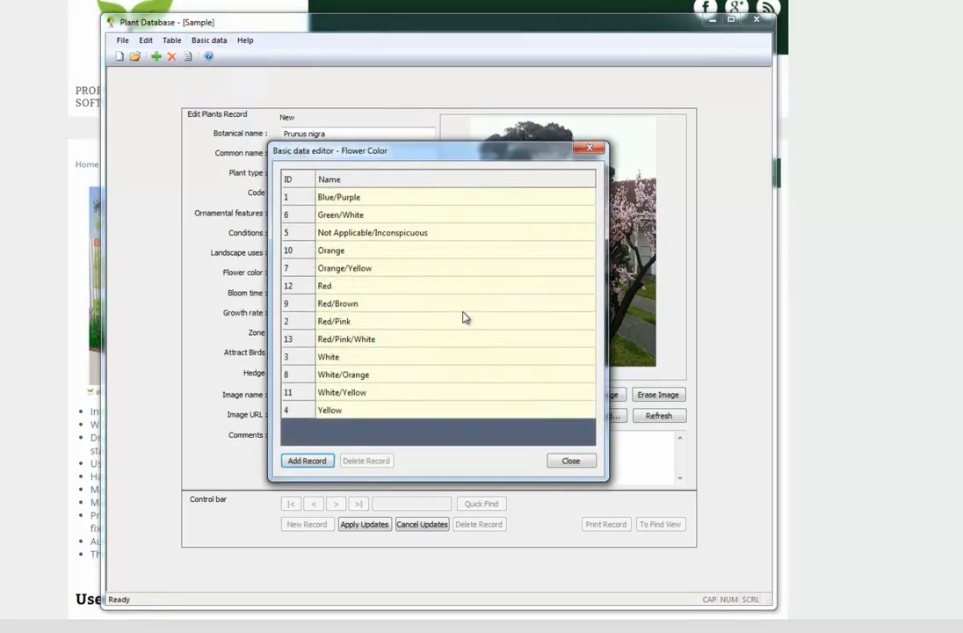
{"action": "left_click", "coordinate": [321, 463]}
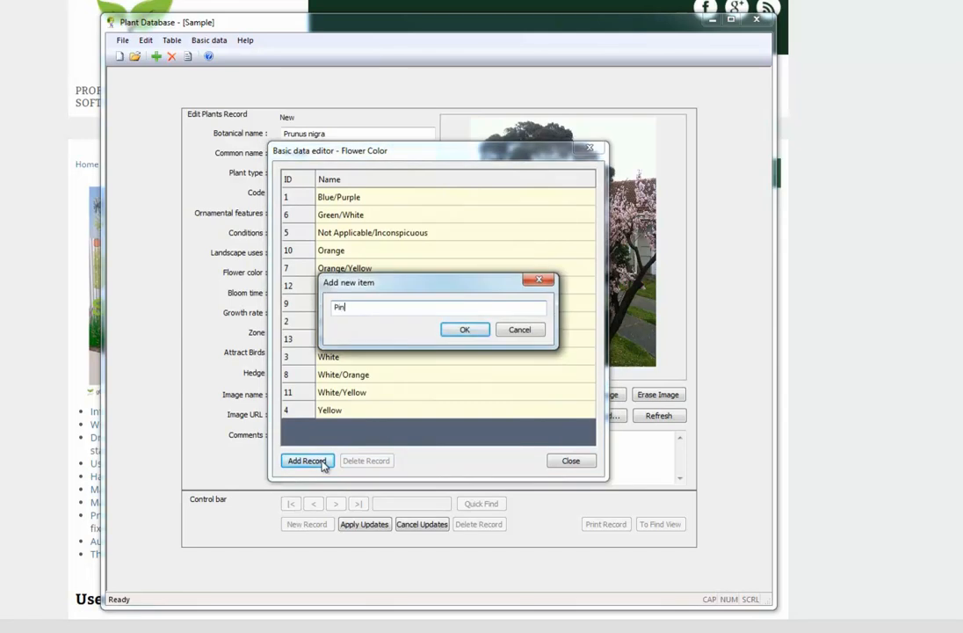
{"action": "left_click", "coordinate": [464, 330]}
{"action": "left_click", "coordinate": [565, 460]}
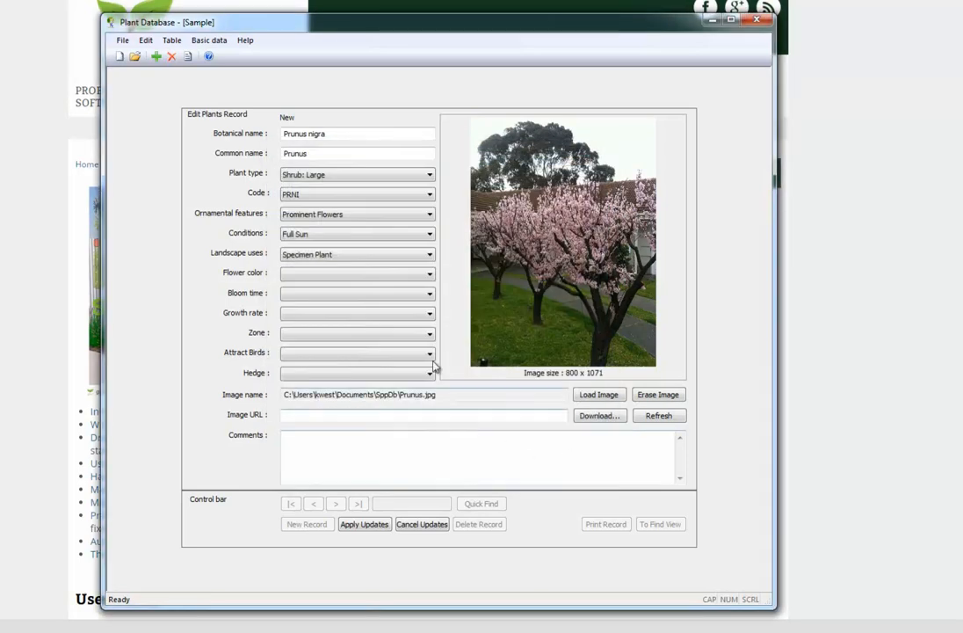
{"action": "left_click", "coordinate": [428, 274]}
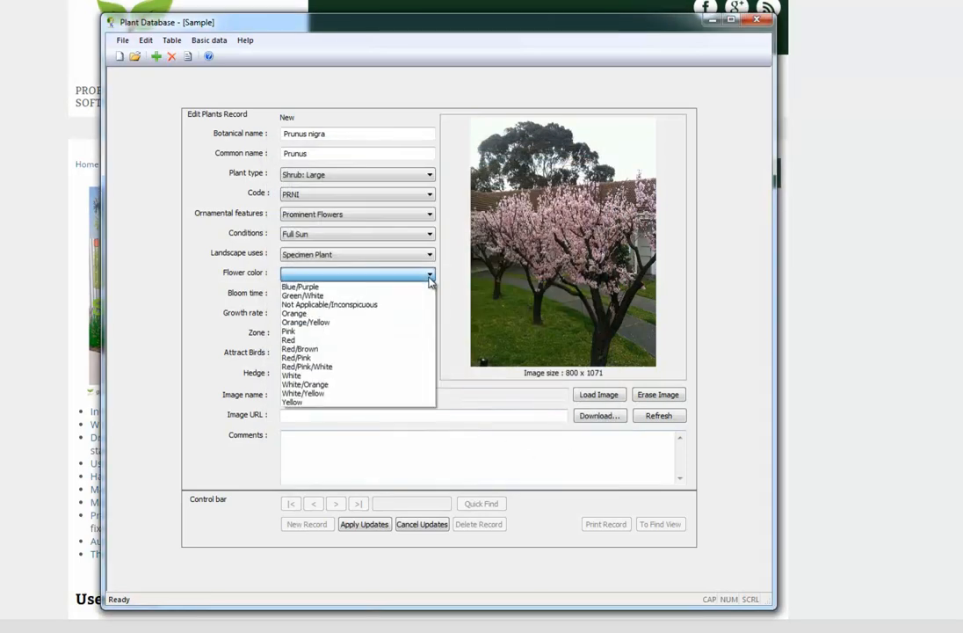
{"action": "left_click", "coordinate": [342, 331]}
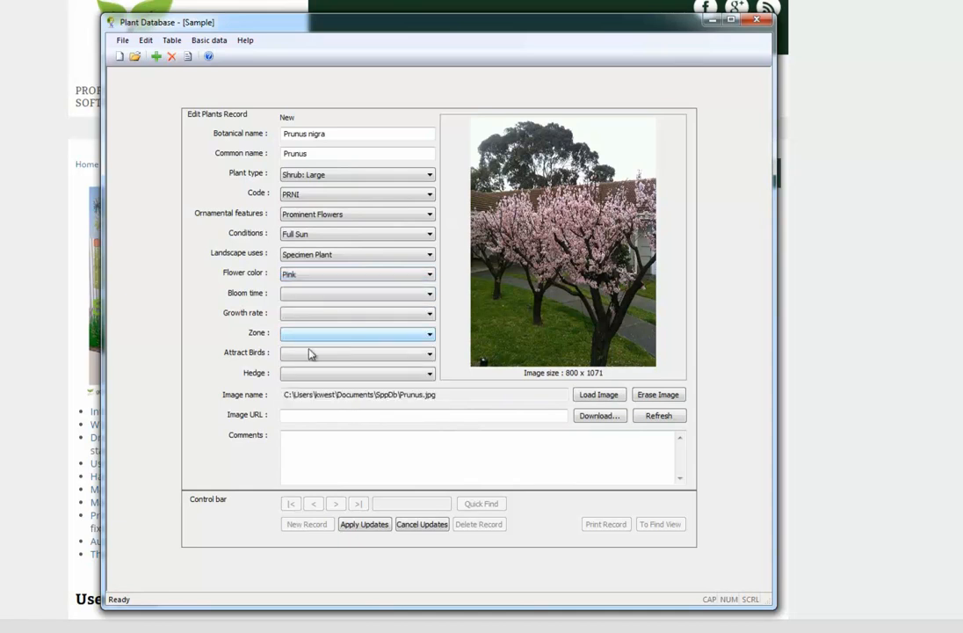
Set the record's bloom time to Spring, growth rate to Medium Slow and zone to Zone 6
{"action": "left_click", "coordinate": [430, 295]}
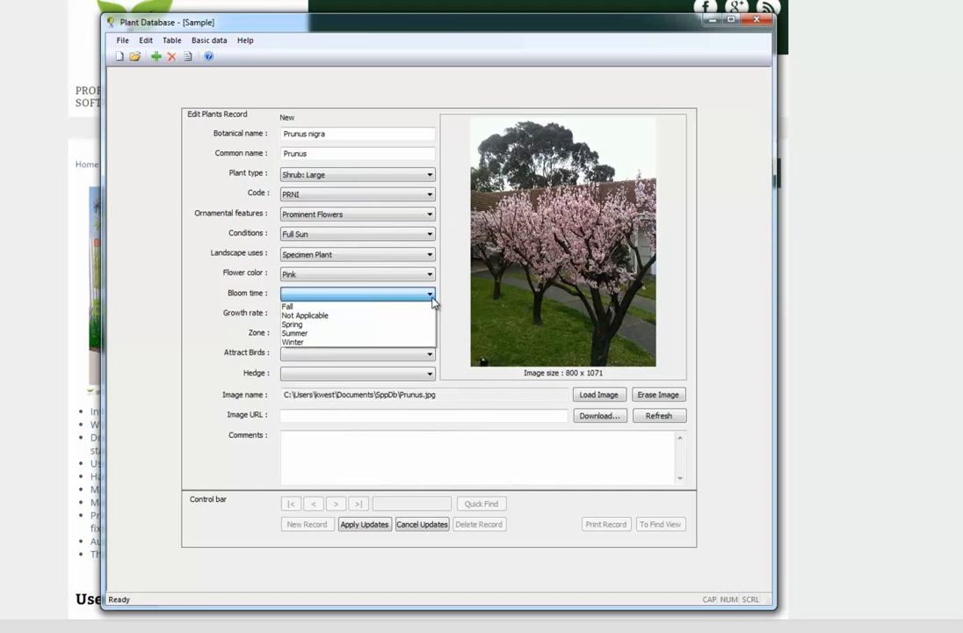
{"action": "left_click", "coordinate": [307, 325]}
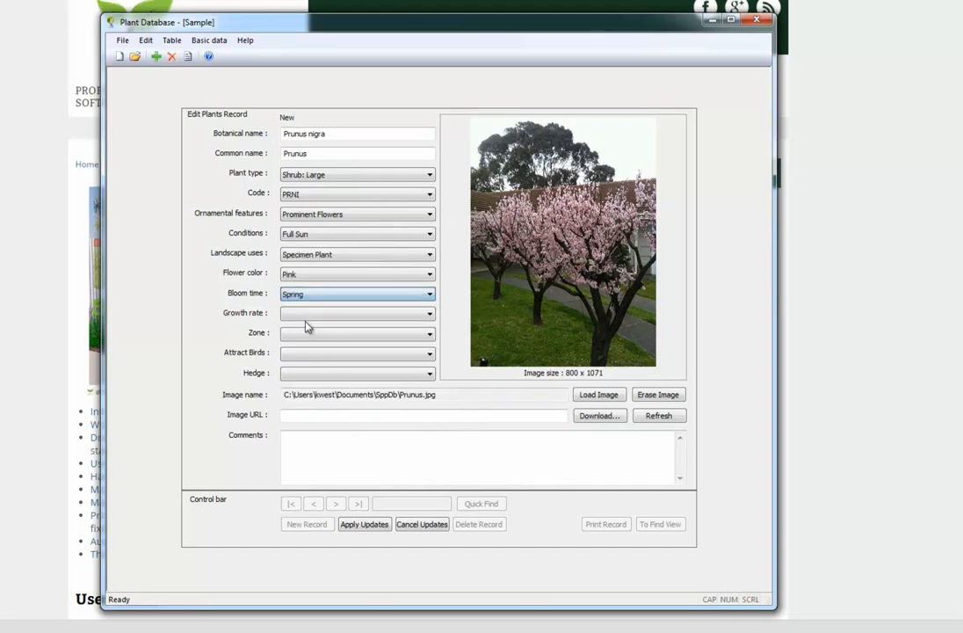
{"action": "left_click", "coordinate": [430, 314]}
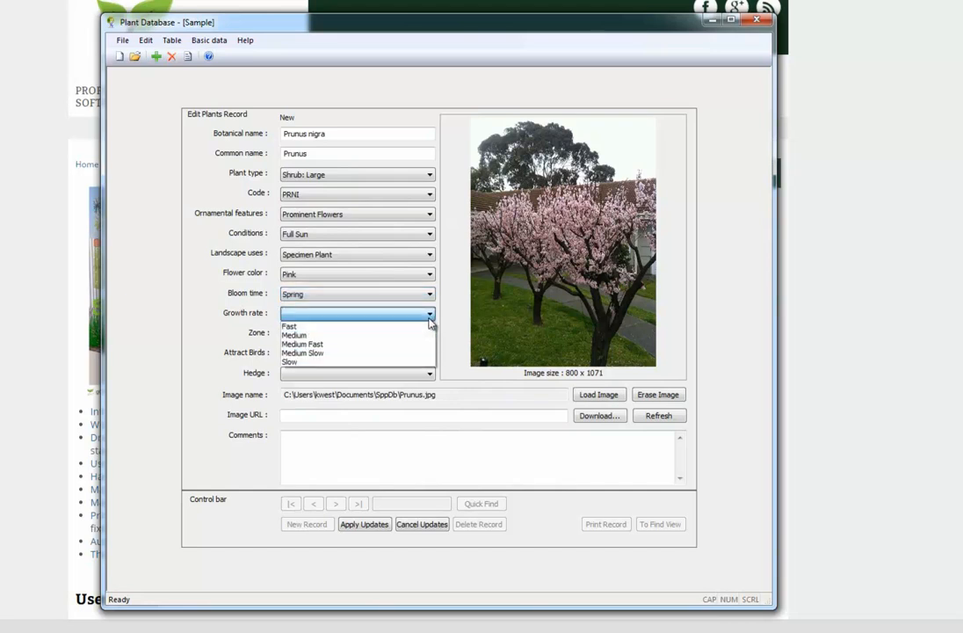
{"action": "left_click", "coordinate": [344, 353]}
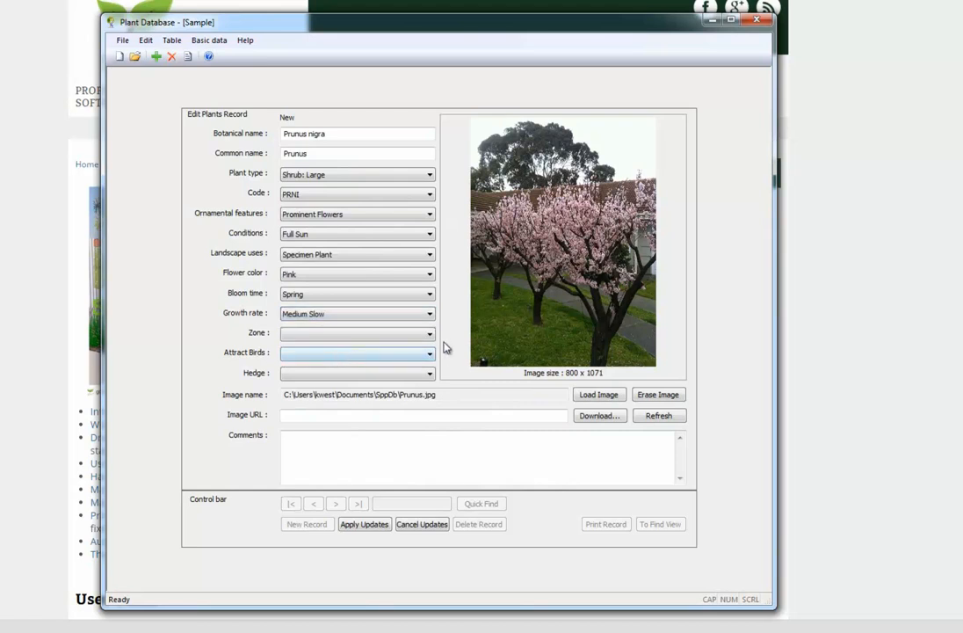
{"action": "left_click", "coordinate": [430, 334]}
{"action": "left_click", "coordinate": [327, 419]}
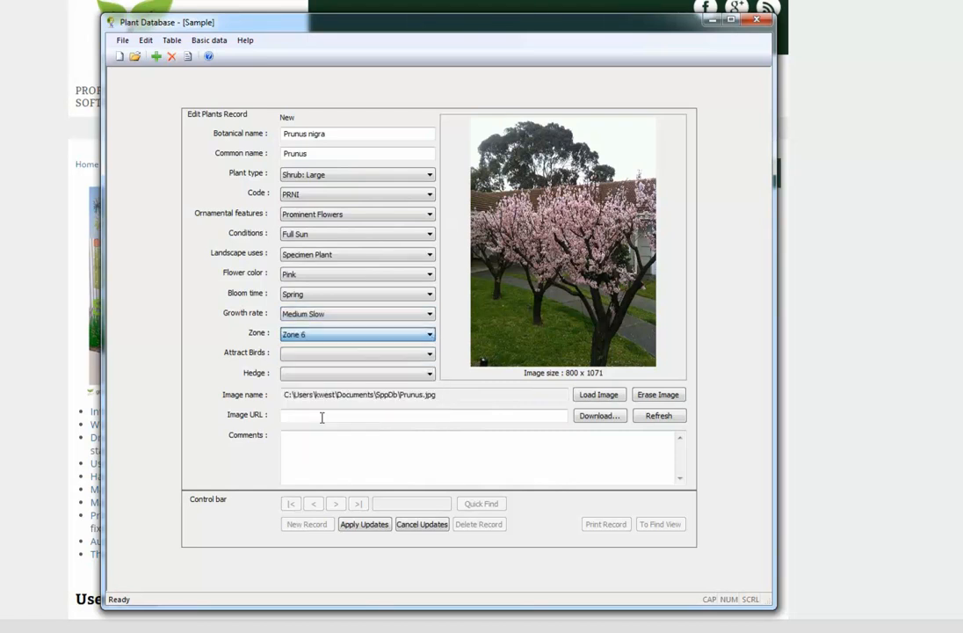
Set Attract Birds to Not Known to attract and Hedge to Not Suited
{"action": "left_click", "coordinate": [429, 355]}
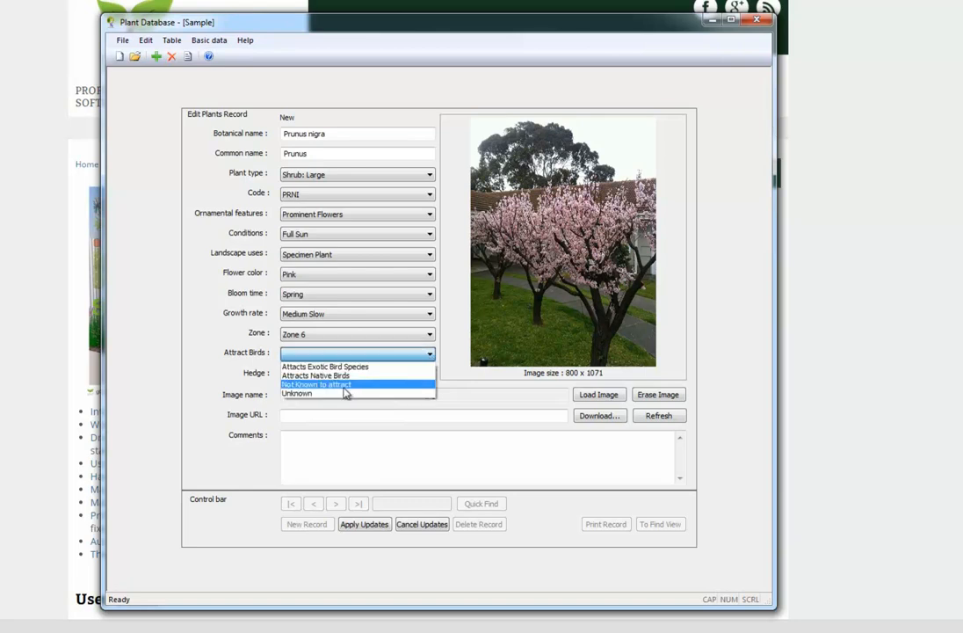
{"action": "left_click", "coordinate": [350, 385]}
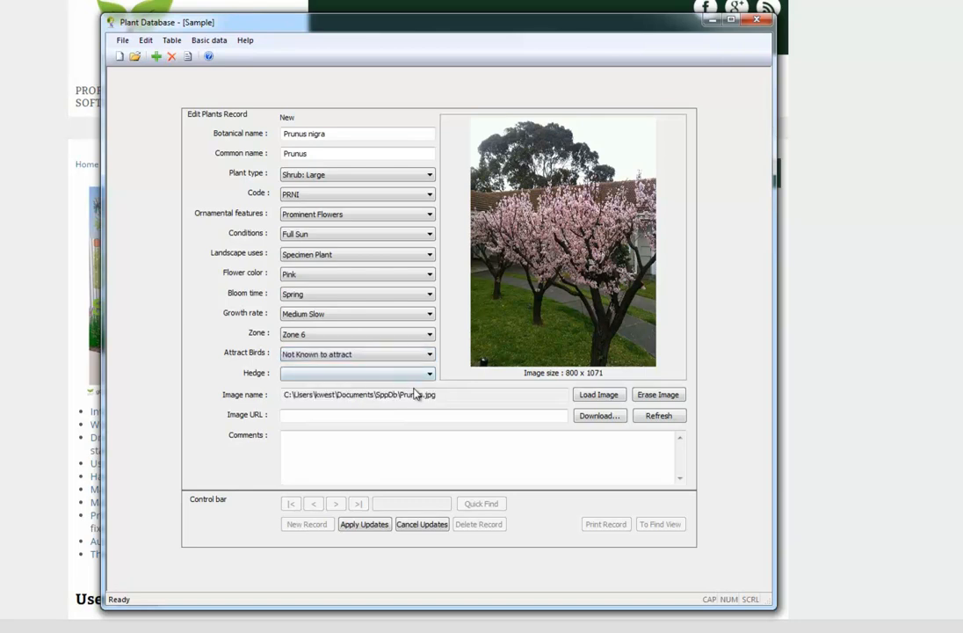
{"action": "left_click", "coordinate": [428, 376]}
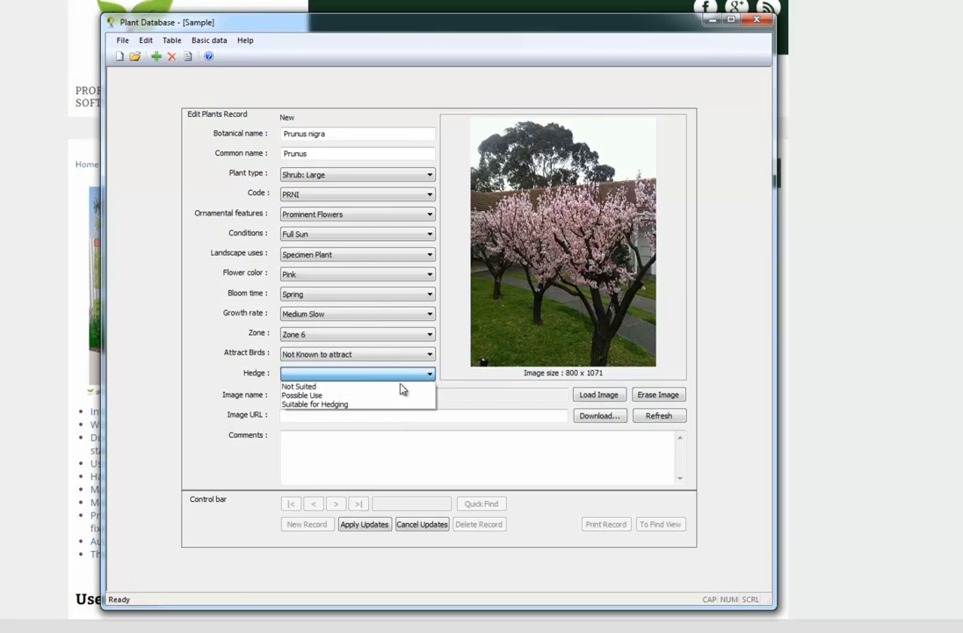
{"action": "left_click", "coordinate": [333, 386]}
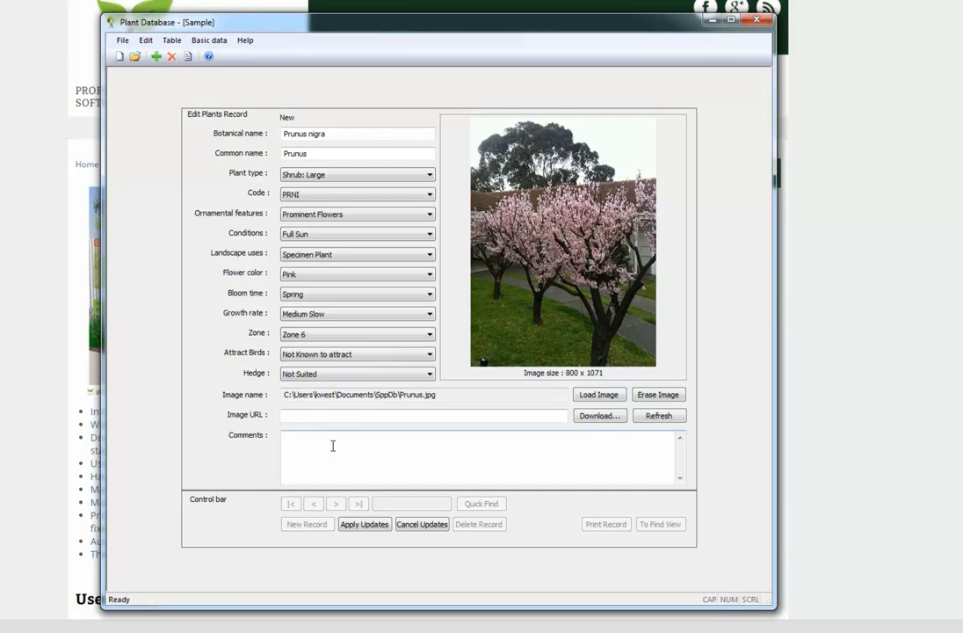
Enter the comment "Coastal area." and apply the updates to save the Prunus nigra record
{"action": "left_click", "coordinate": [326, 444]}
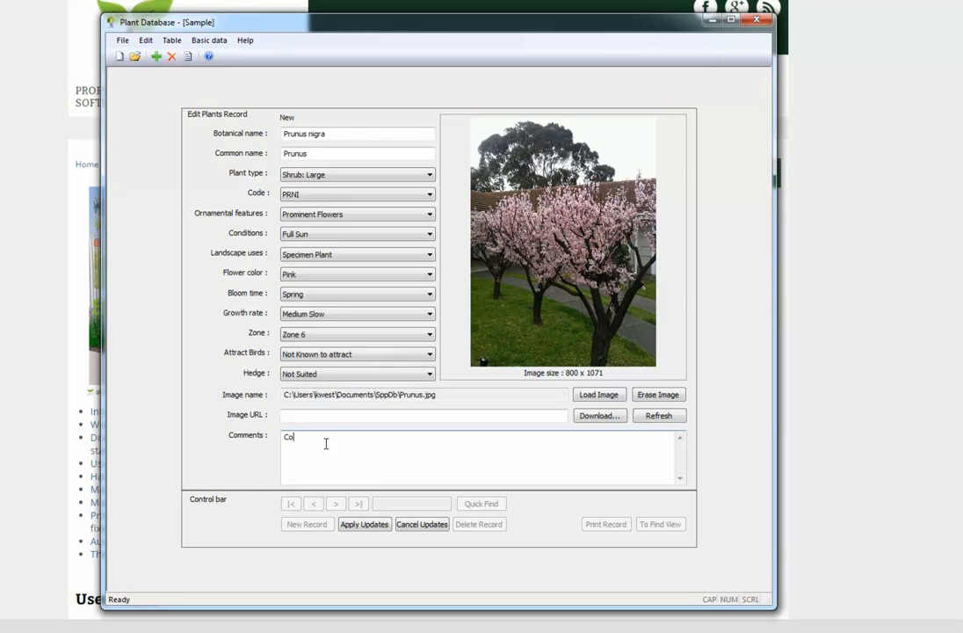
{"action": "type", "text": "Coastal area."}
{"action": "left_click", "coordinate": [376, 524]}
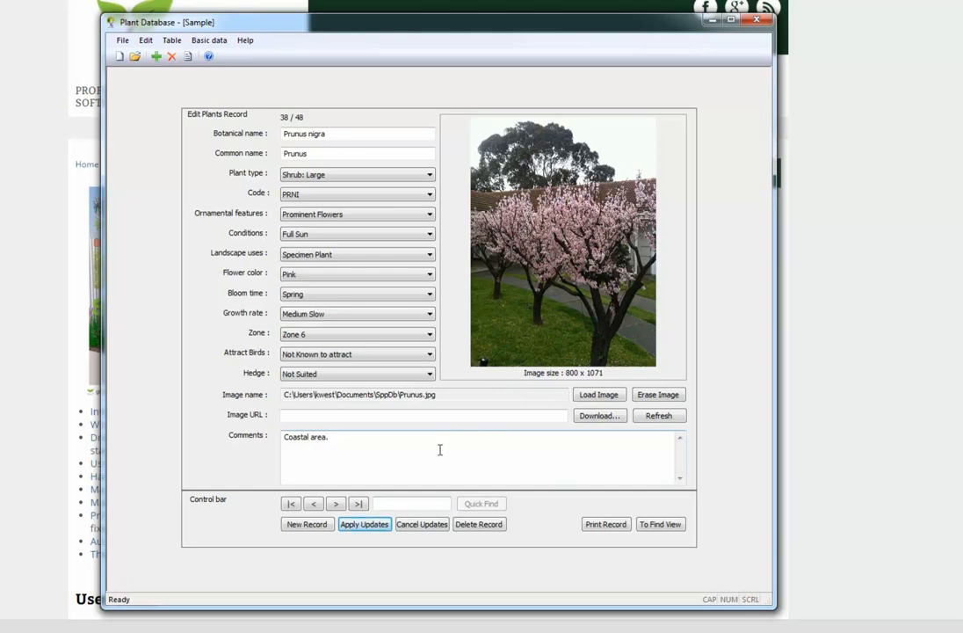
Apply the Prunus nigra record's updates again and go to the first record in the database
{"action": "left_click_drag", "start_coordinate": [438, 396], "coordinate": [286, 398]}
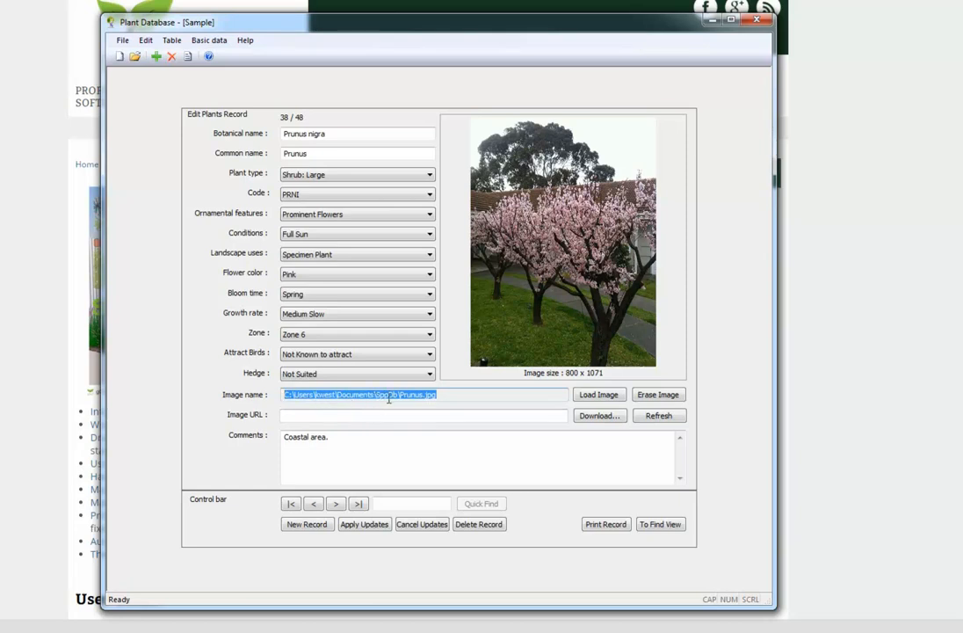
{"action": "left_click", "coordinate": [440, 396]}
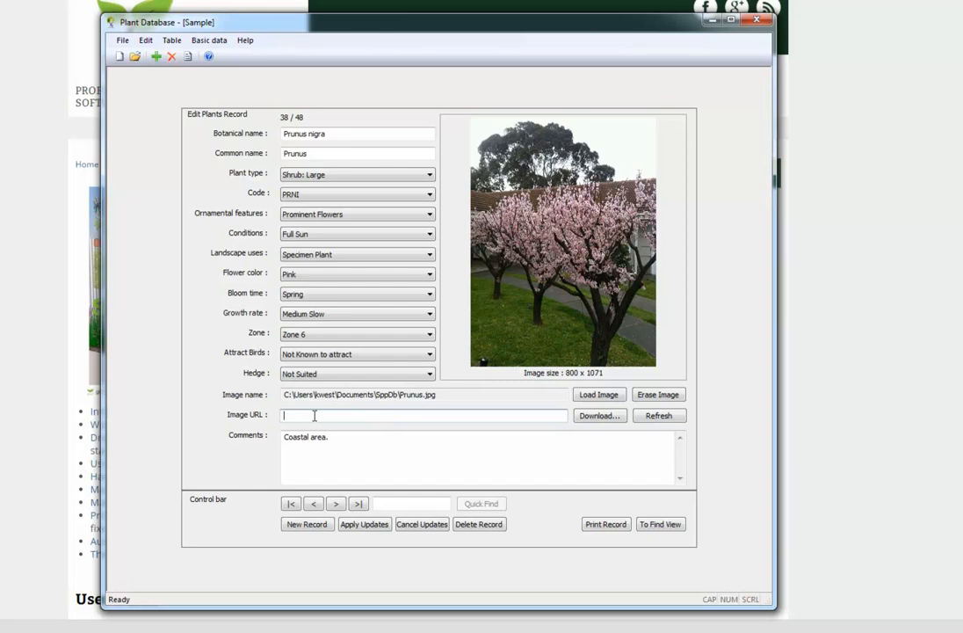
{"action": "left_click", "coordinate": [352, 525]}
{"action": "left_click", "coordinate": [291, 506]}
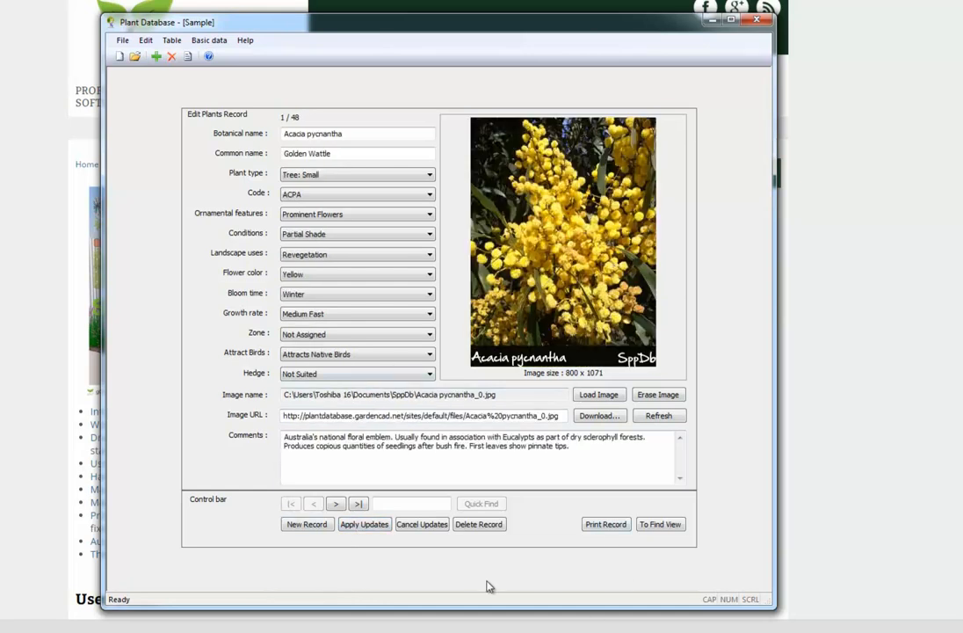
Find records by the botanical name Prunus with that criterion enabled, and open the Prunus nigra result for editing
{"action": "left_click", "coordinate": [661, 524]}
{"action": "type", "text": "Prunus"}
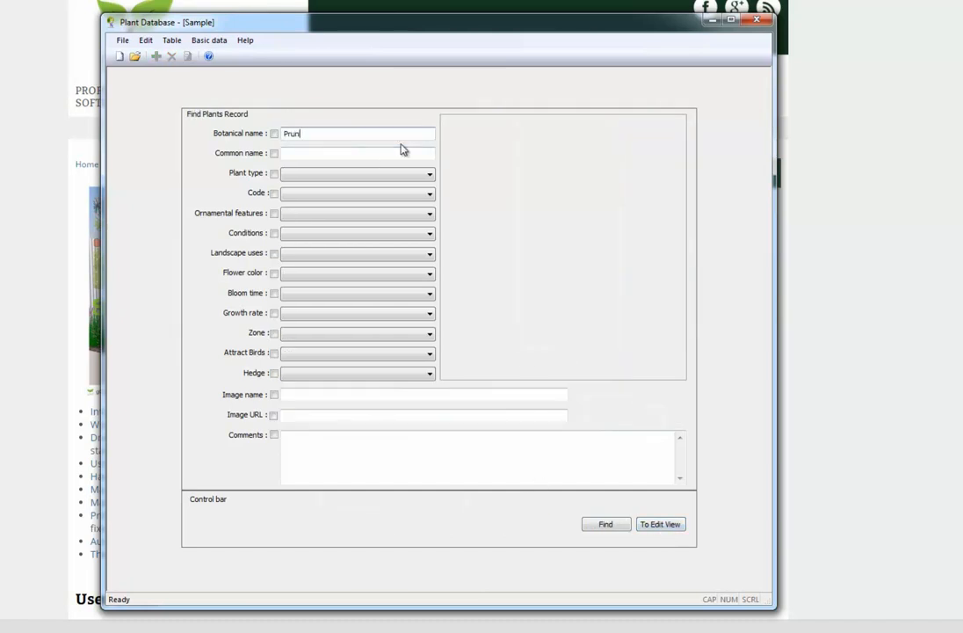
{"action": "left_click", "coordinate": [622, 526]}
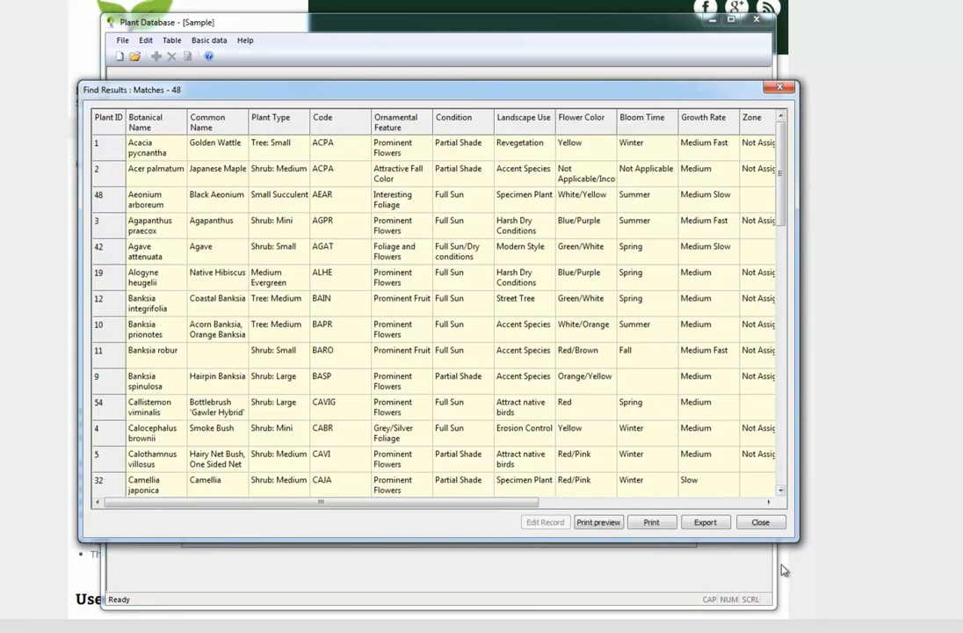
{"action": "left_click", "coordinate": [757, 523]}
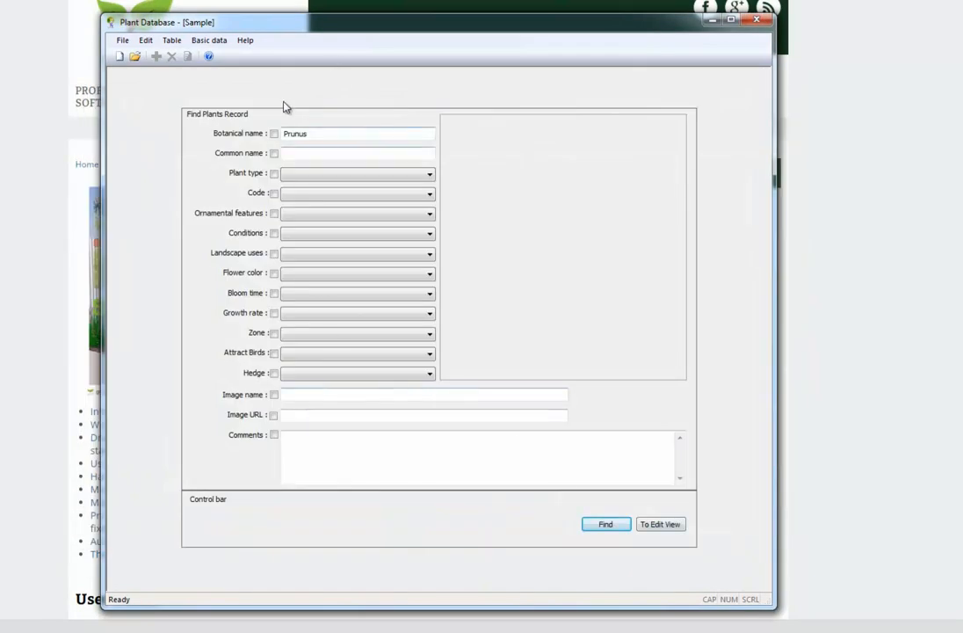
{"action": "left_click", "coordinate": [275, 134]}
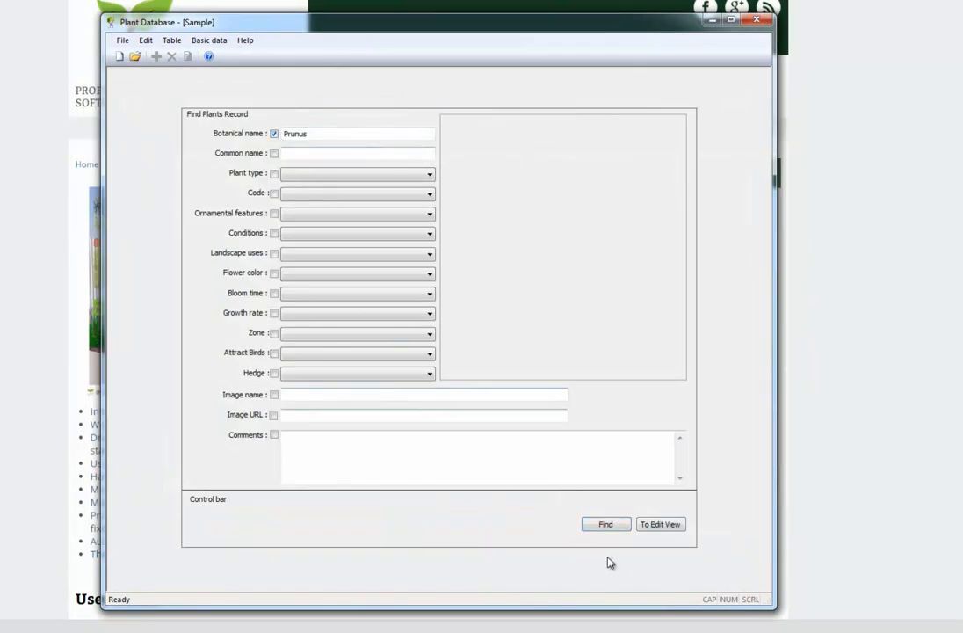
{"action": "left_click", "coordinate": [618, 528]}
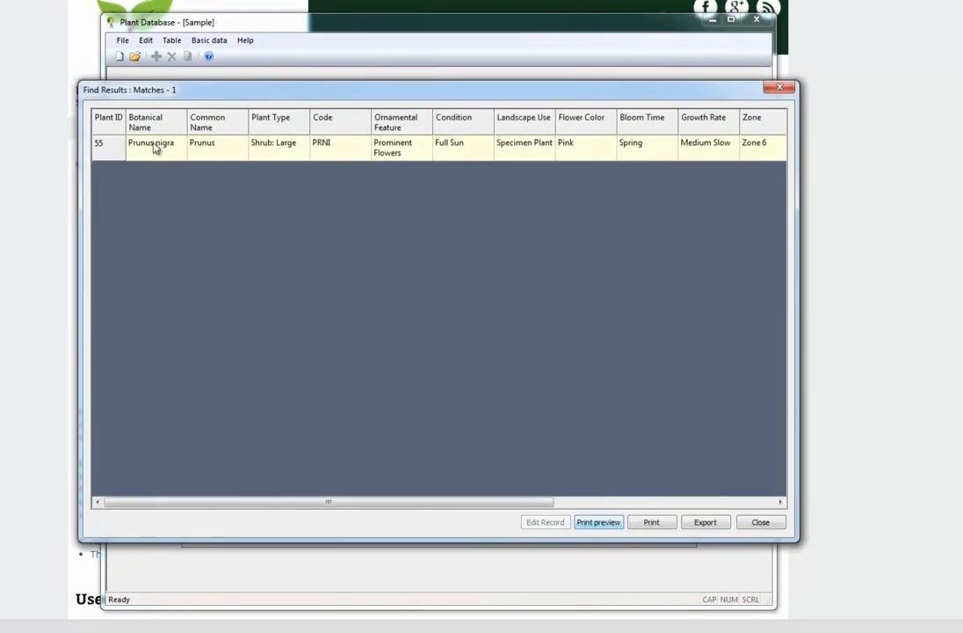
{"action": "left_click", "coordinate": [106, 156]}
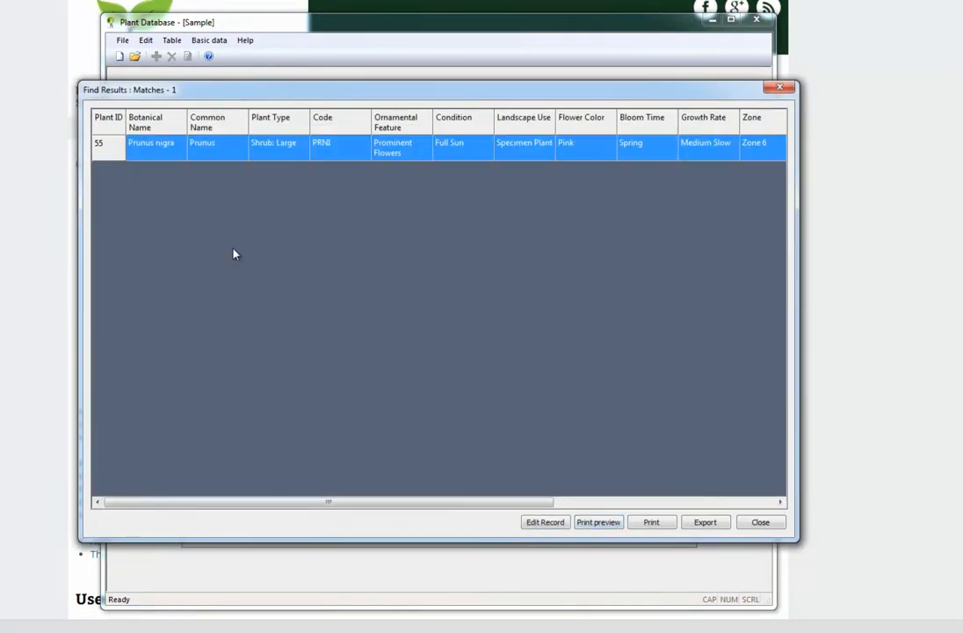
{"action": "left_click", "coordinate": [552, 524]}
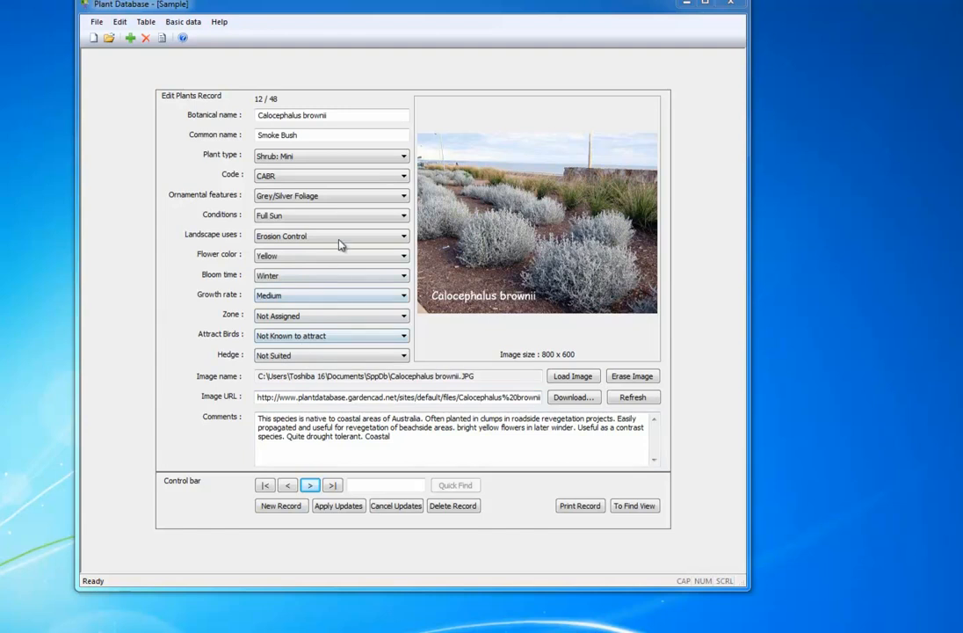
Search the plant records for those whose comments contain Coastal
{"action": "left_click", "coordinate": [448, 448]}
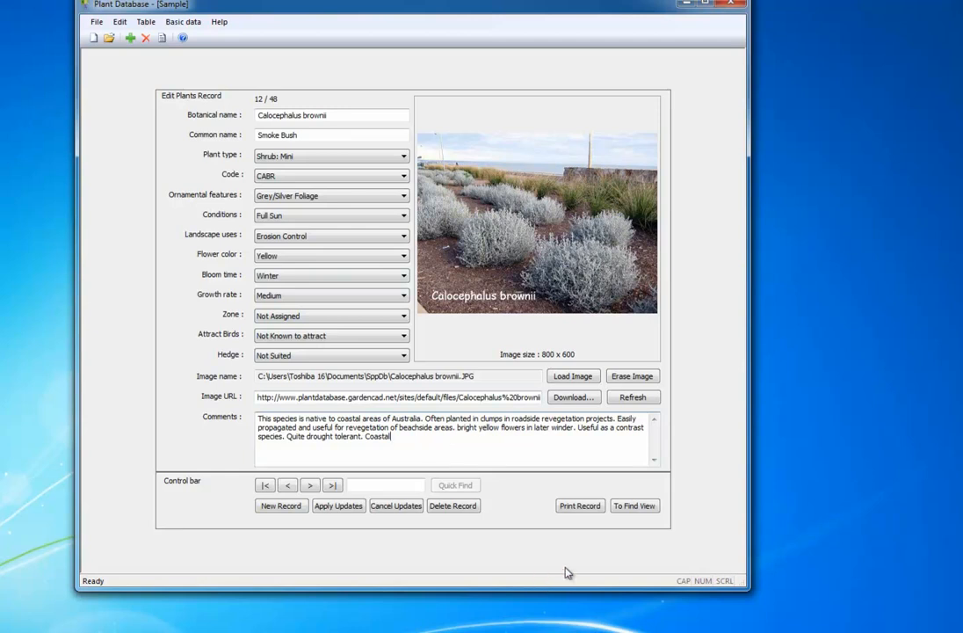
{"action": "left_click", "coordinate": [634, 509]}
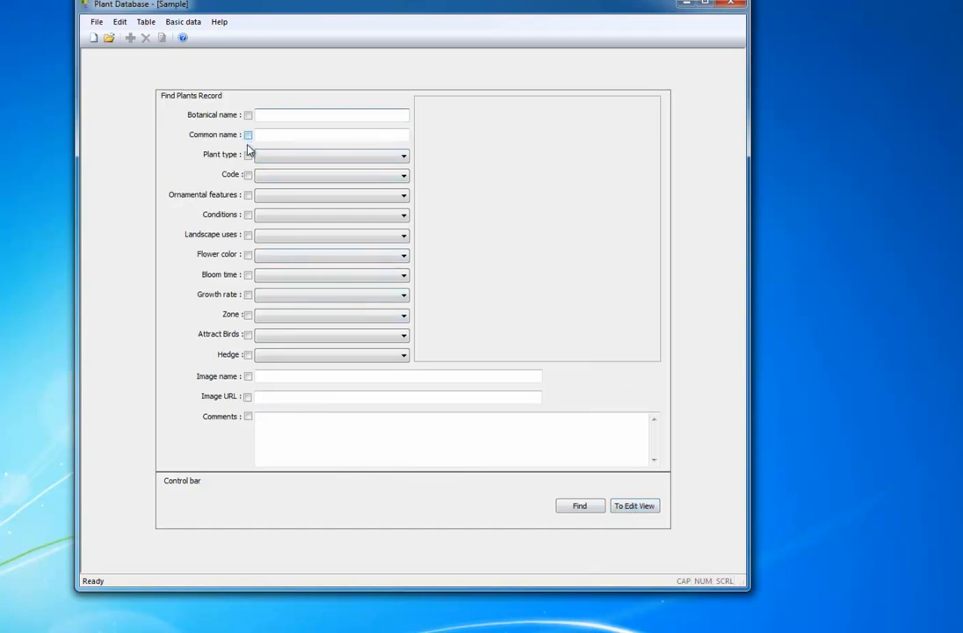
{"action": "left_click", "coordinate": [249, 416]}
{"action": "left_click", "coordinate": [299, 426]}
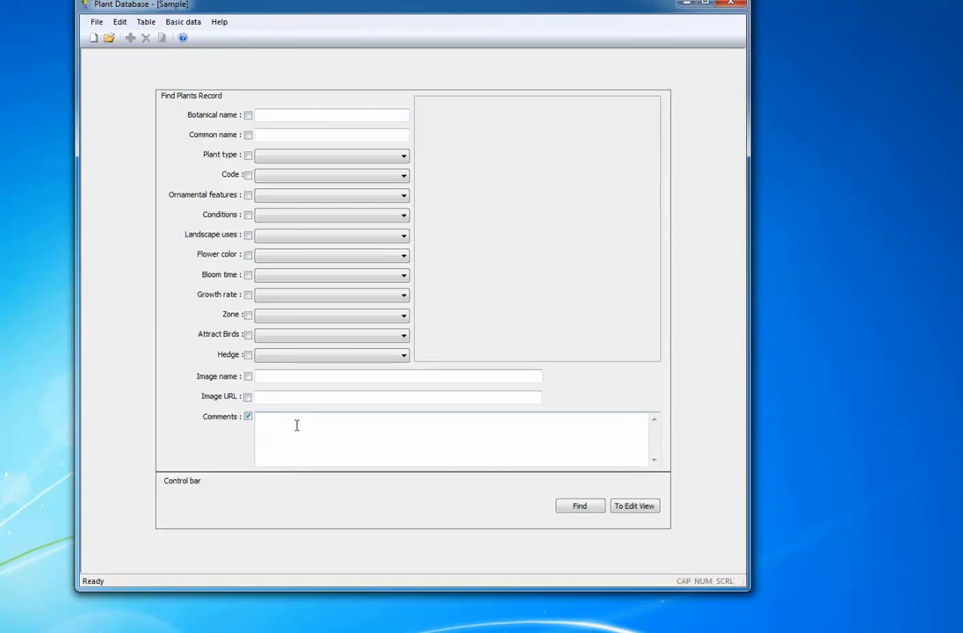
{"action": "type", "text": "Coastal"}
{"action": "left_click", "coordinate": [592, 510]}
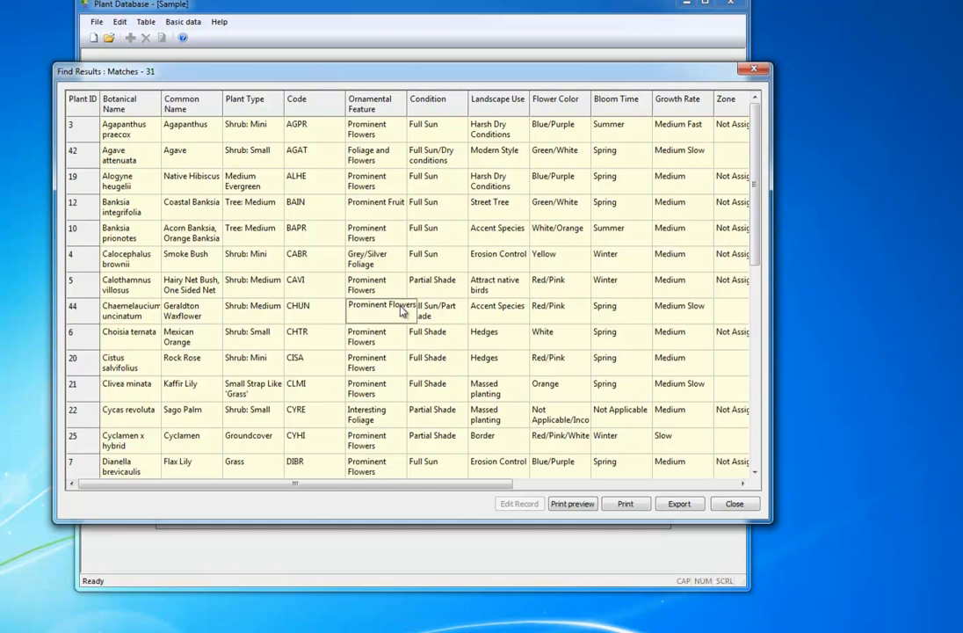
Open the plant list export for the Coastal search results, cancel it and close the results
{"action": "left_click", "coordinate": [684, 505]}
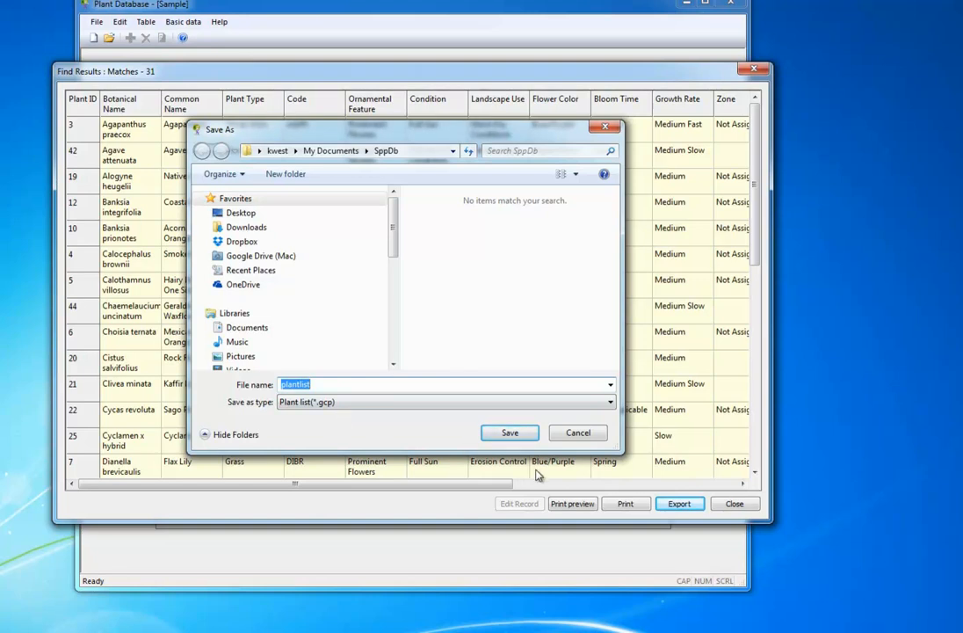
{"action": "left_click", "coordinate": [578, 433]}
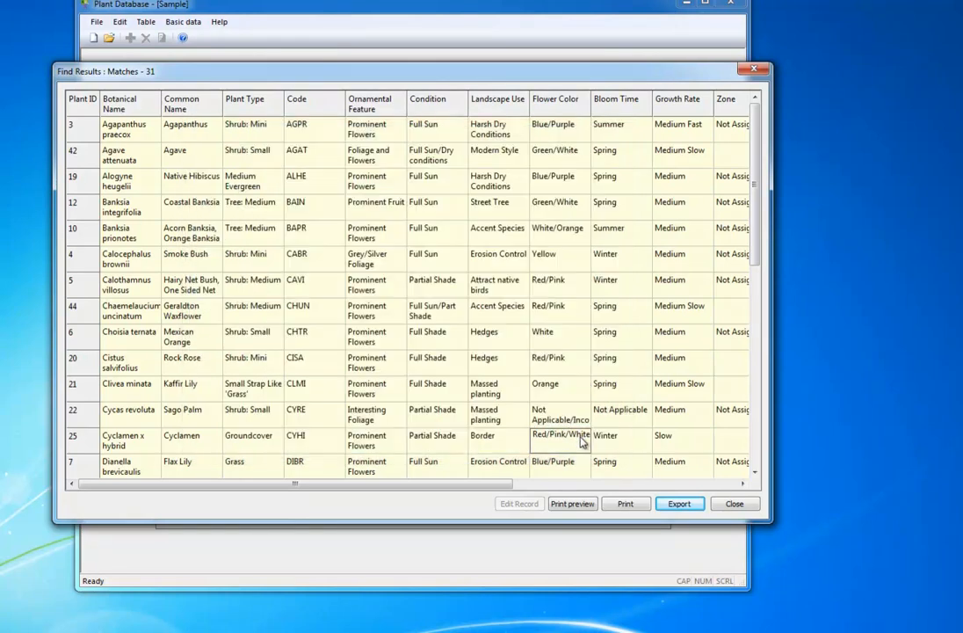
{"action": "left_click", "coordinate": [762, 70]}
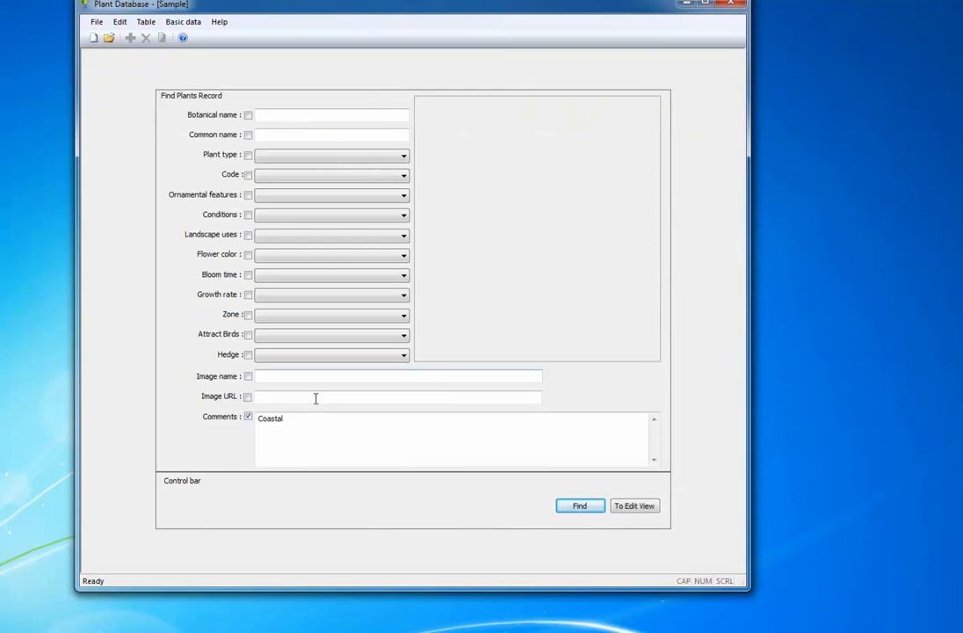
Disable the comments criterion and search for plants with plant type Shrub: Small and conditions Full Sun
{"action": "left_click", "coordinate": [247, 416]}
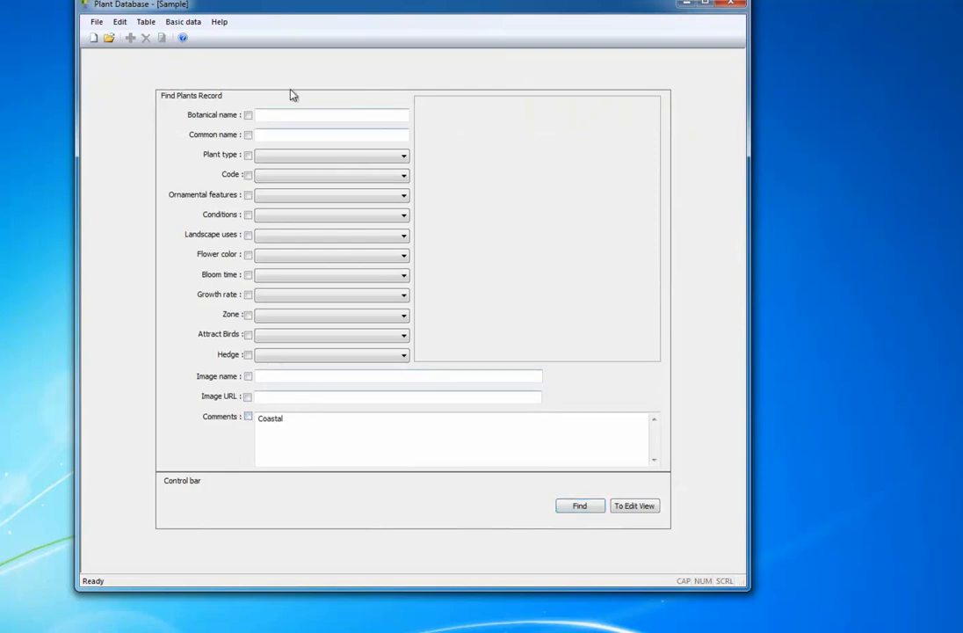
{"action": "left_click", "coordinate": [248, 155]}
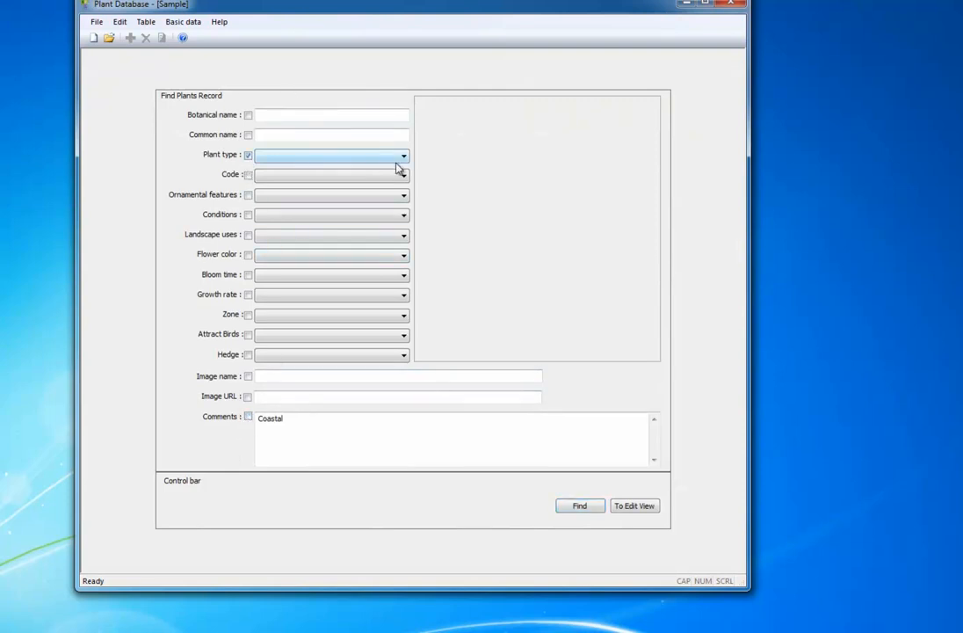
{"action": "left_click", "coordinate": [404, 158]}
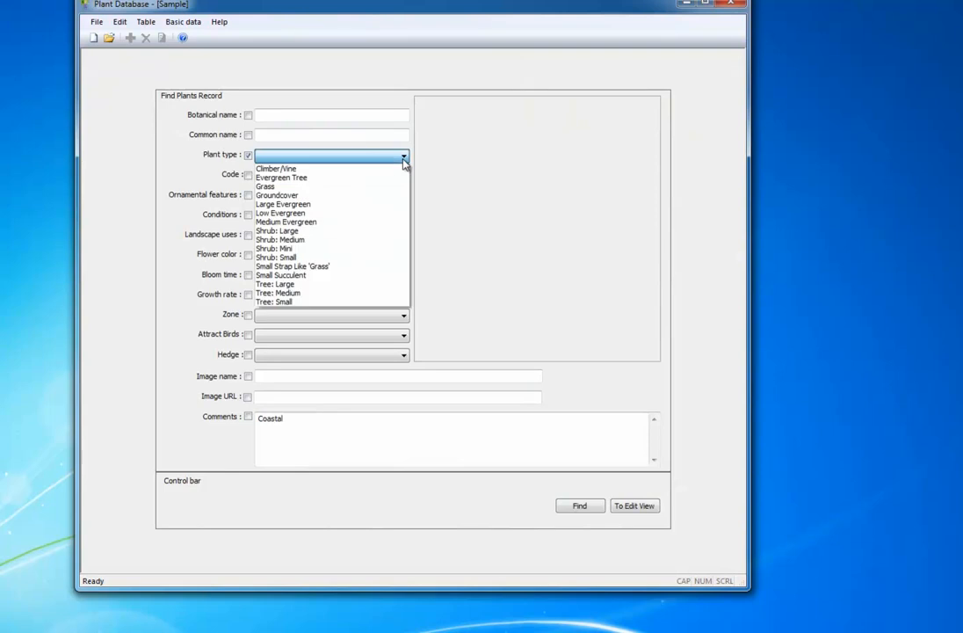
{"action": "left_click", "coordinate": [304, 257]}
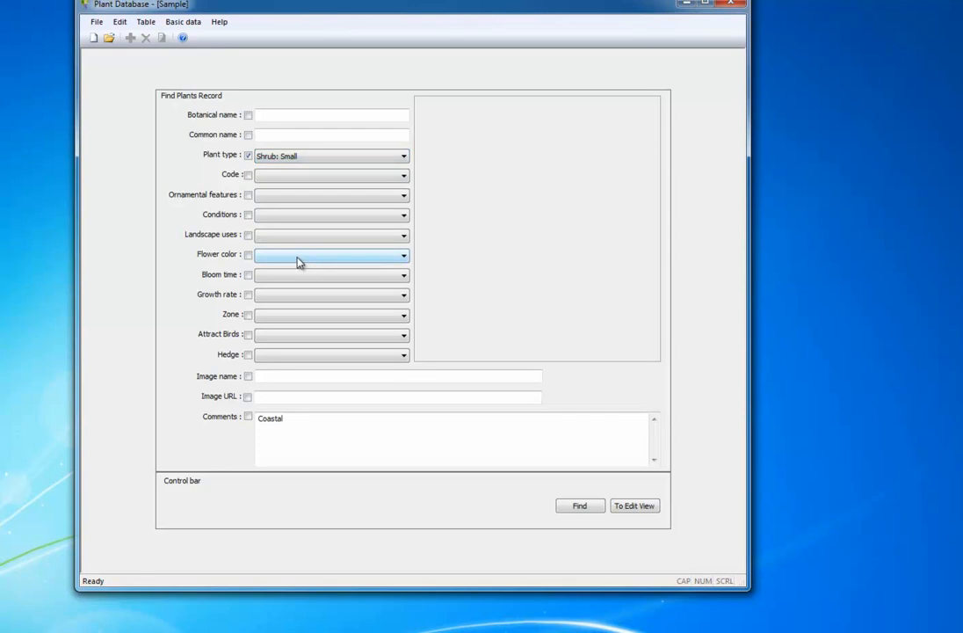
{"action": "left_click", "coordinate": [248, 214]}
{"action": "left_click", "coordinate": [404, 217]}
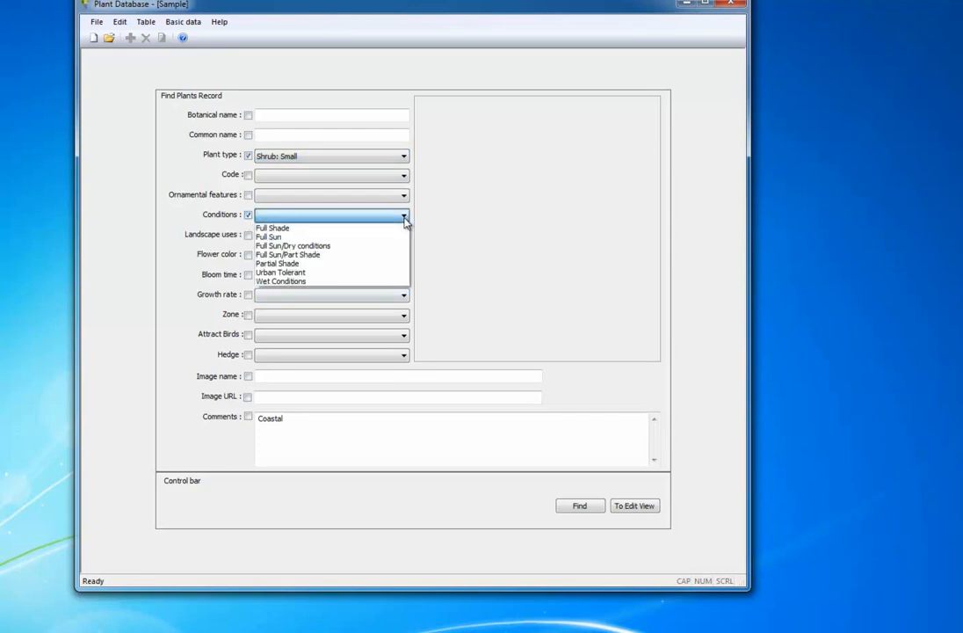
{"action": "left_click", "coordinate": [274, 238]}
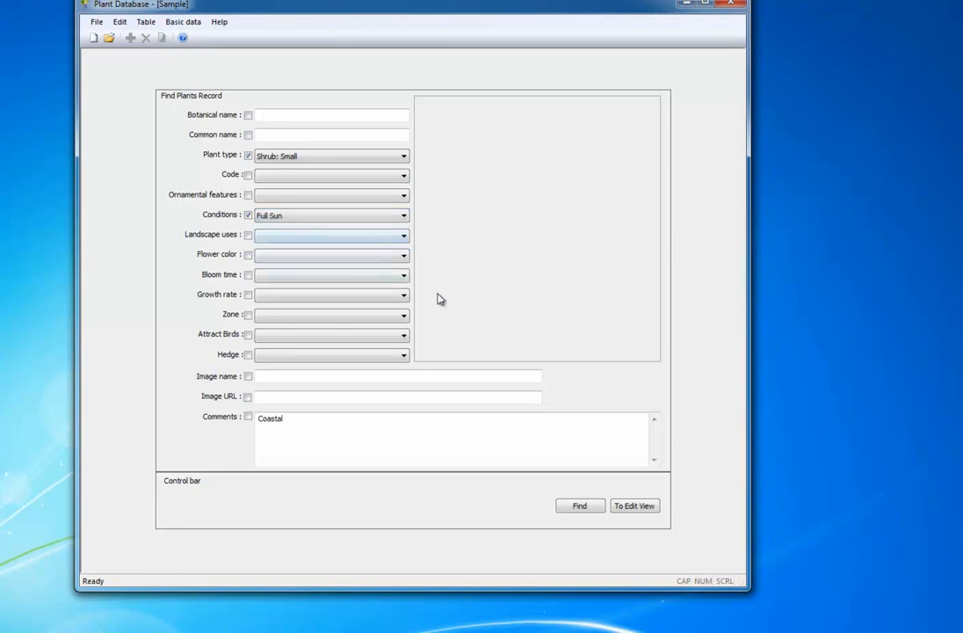
{"action": "left_click", "coordinate": [583, 507]}
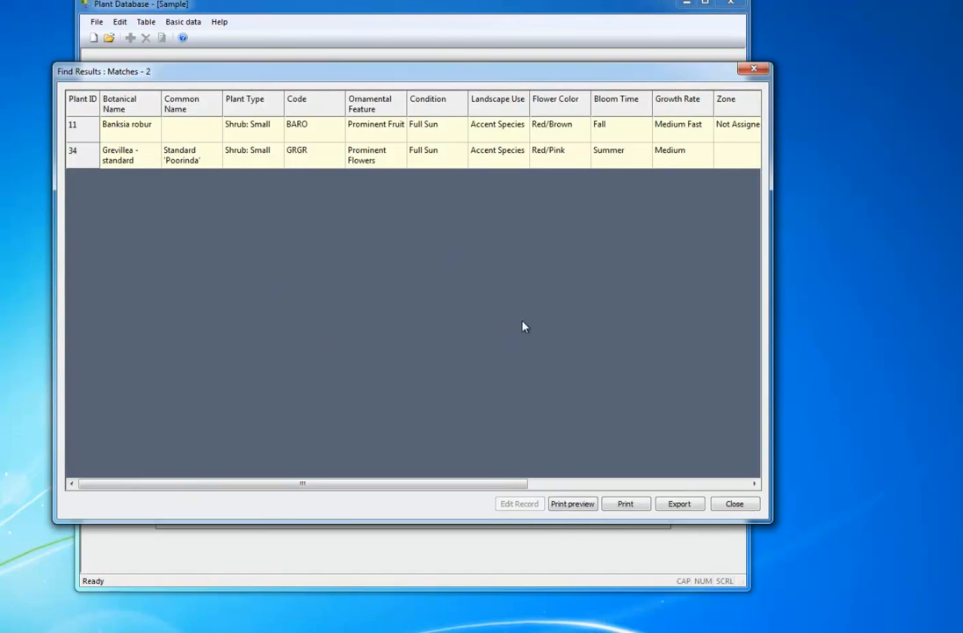
Close the current results, disable the plant type criterion and search by conditions Full Sun alone, viewing the matches down to the last record
{"action": "left_click", "coordinate": [734, 503]}
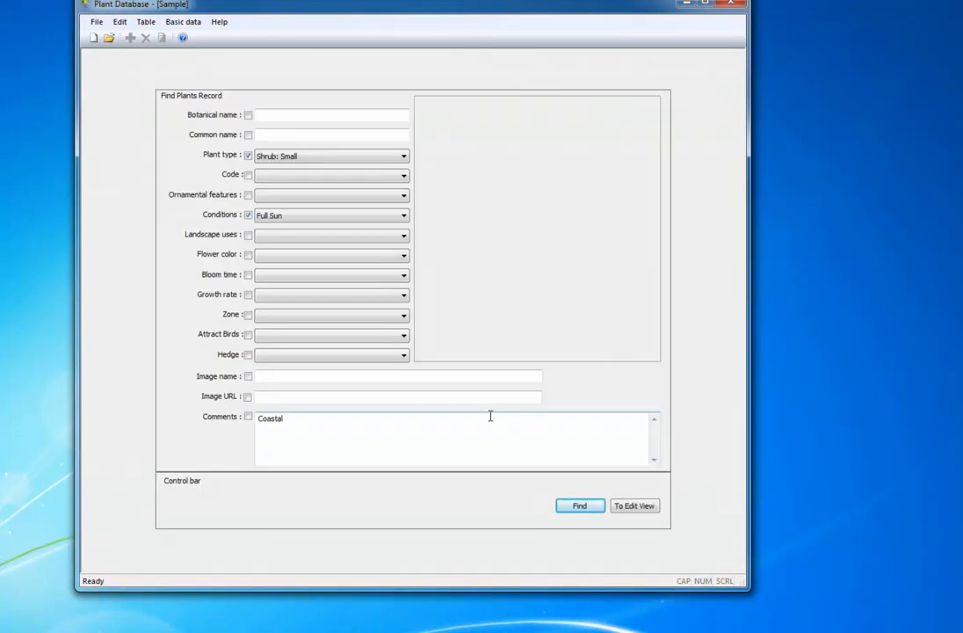
{"action": "left_click", "coordinate": [248, 216]}
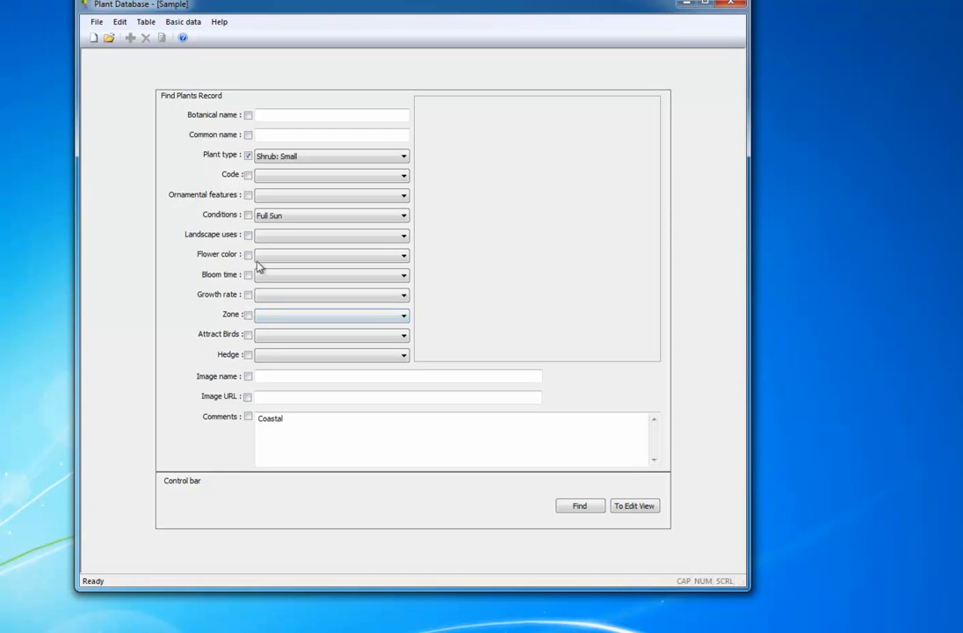
{"action": "left_click", "coordinate": [250, 216]}
{"action": "left_click", "coordinate": [248, 155]}
{"action": "left_click", "coordinate": [586, 507]}
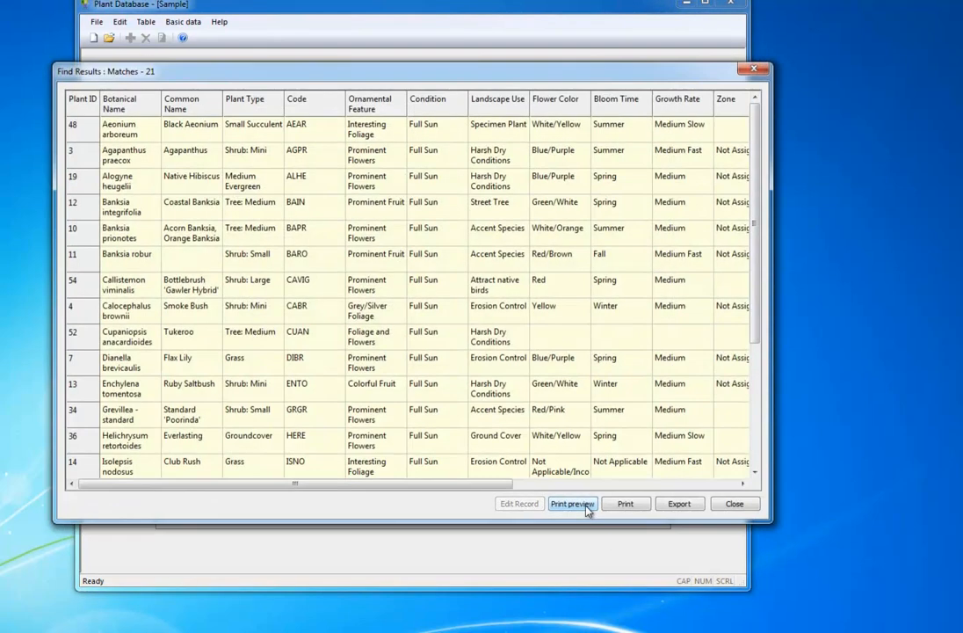
{"action": "left_click_drag", "start_coordinate": [757, 343], "coordinate": [757, 464]}
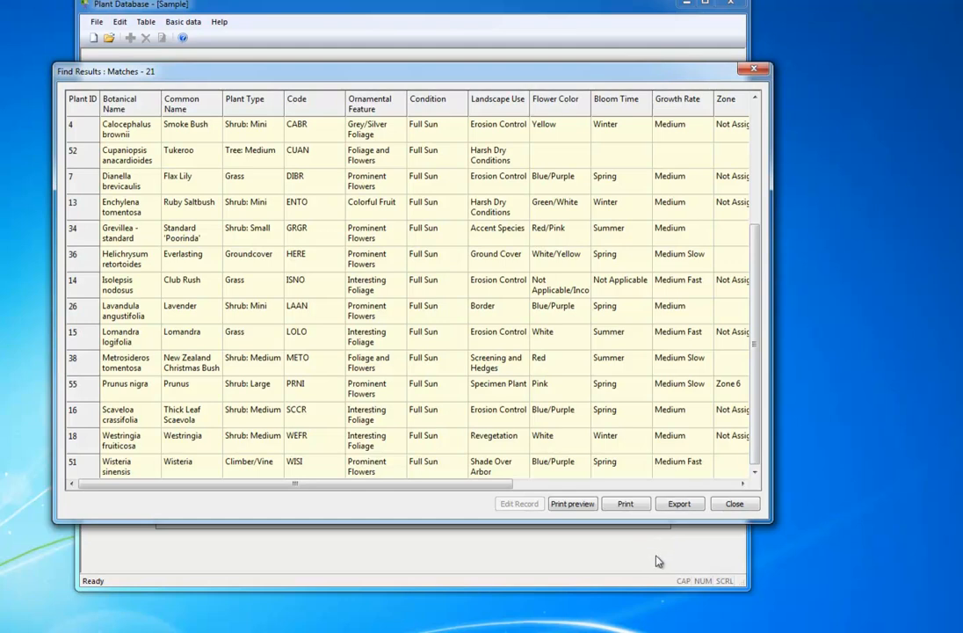
Open the print settings for the Full Sun results and cancel them, then view the print preview of the list and close it
{"action": "left_click", "coordinate": [624, 504]}
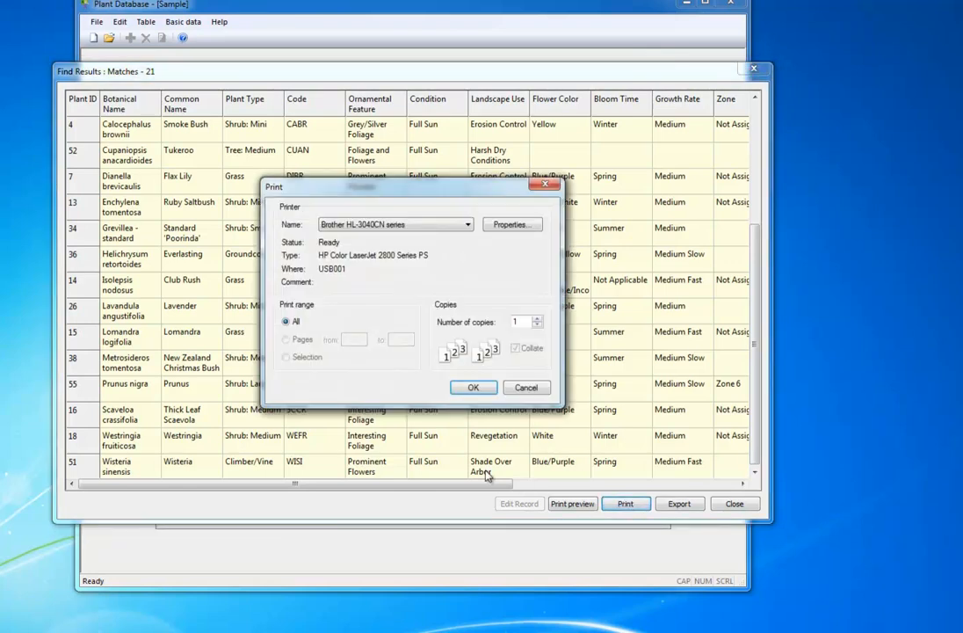
{"action": "left_click", "coordinate": [525, 387]}
{"action": "left_click", "coordinate": [572, 503]}
{"action": "left_click", "coordinate": [479, 391]}
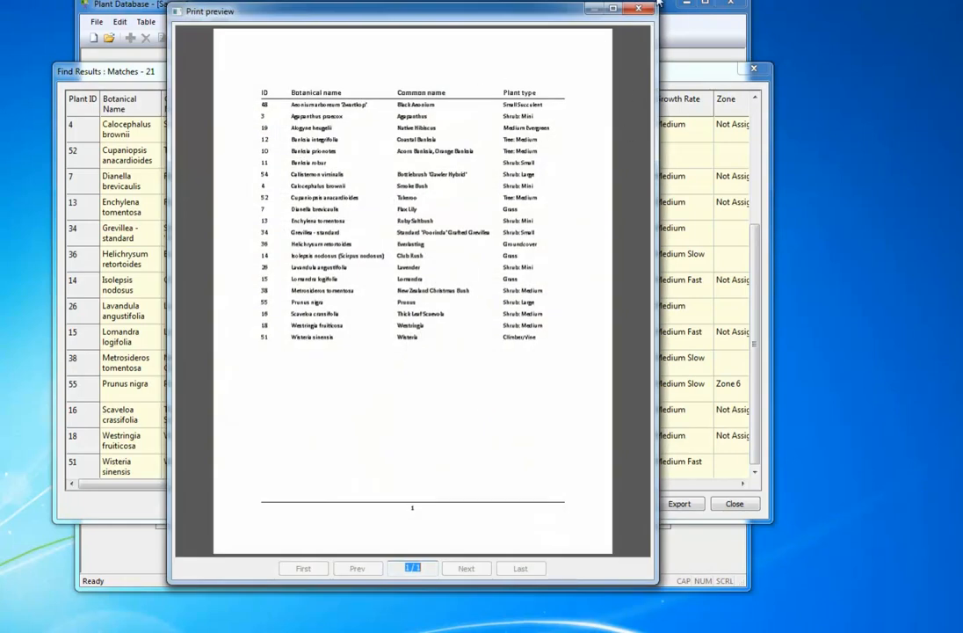
{"action": "left_click", "coordinate": [639, 10]}
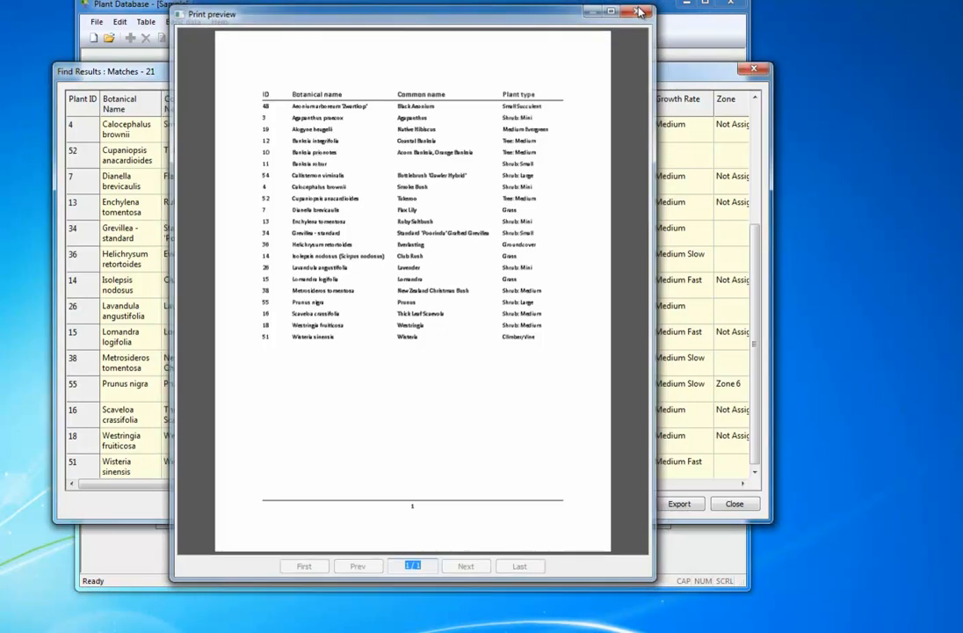